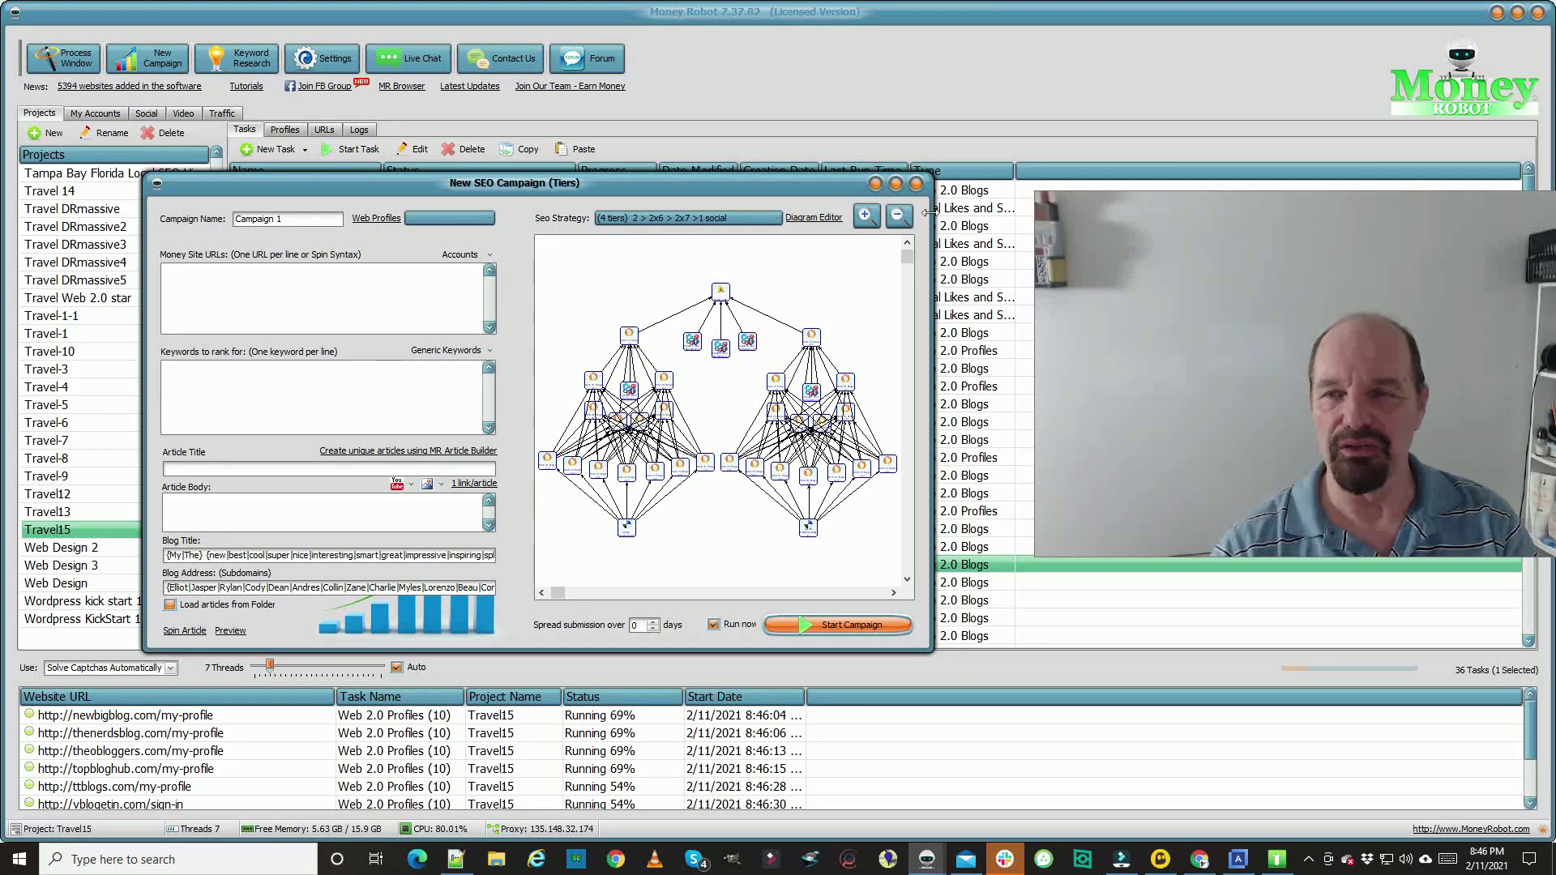
Step: Close the new SEO campaign window and view the keyword research tool
left_click(917, 184)
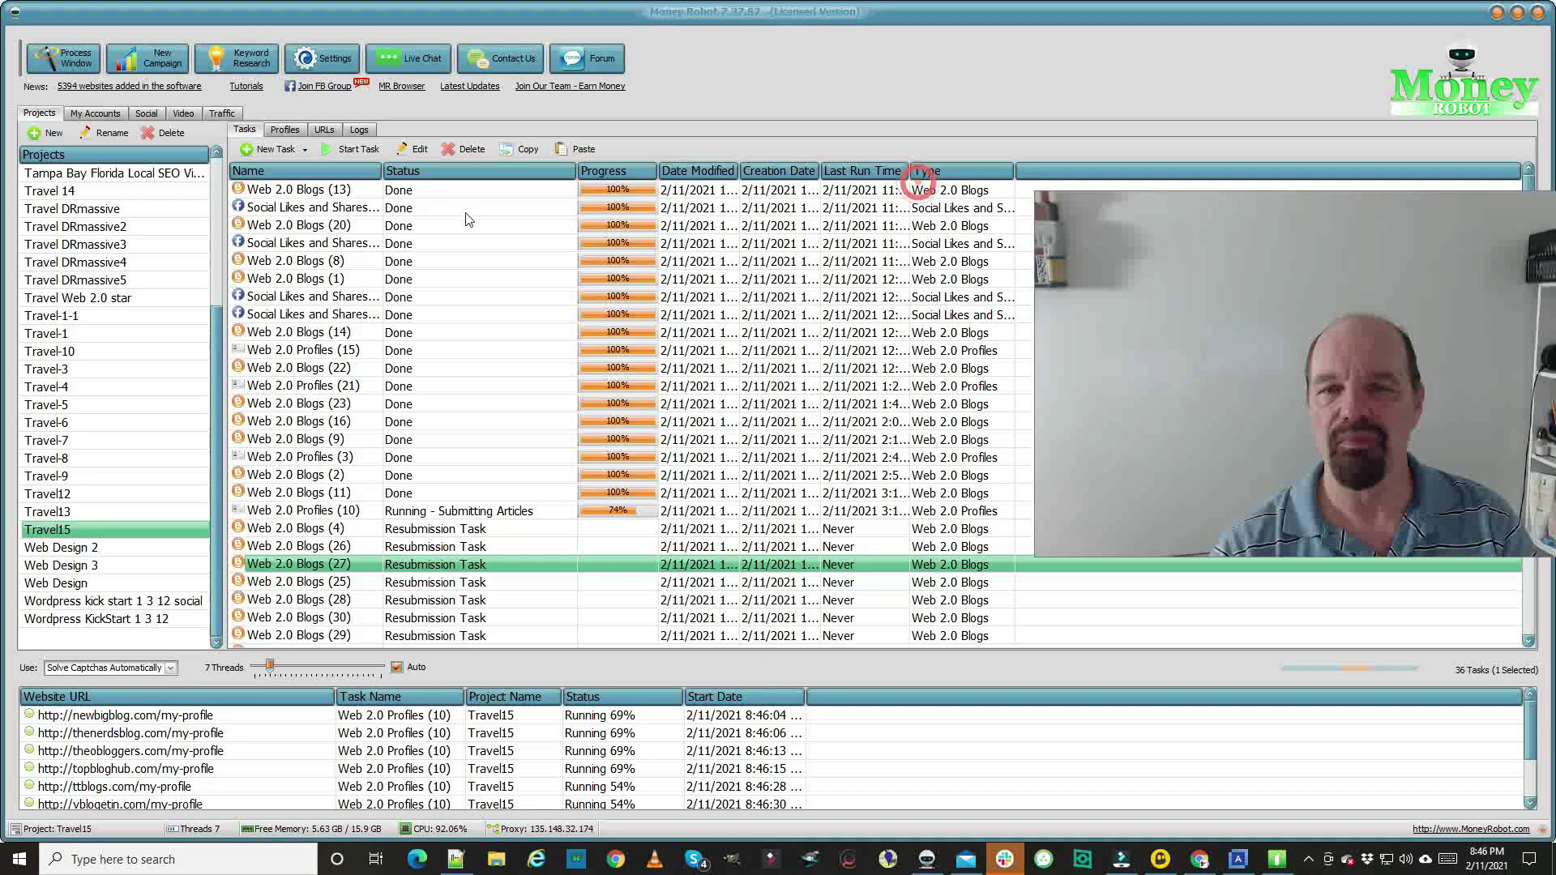
left_click(245, 63)
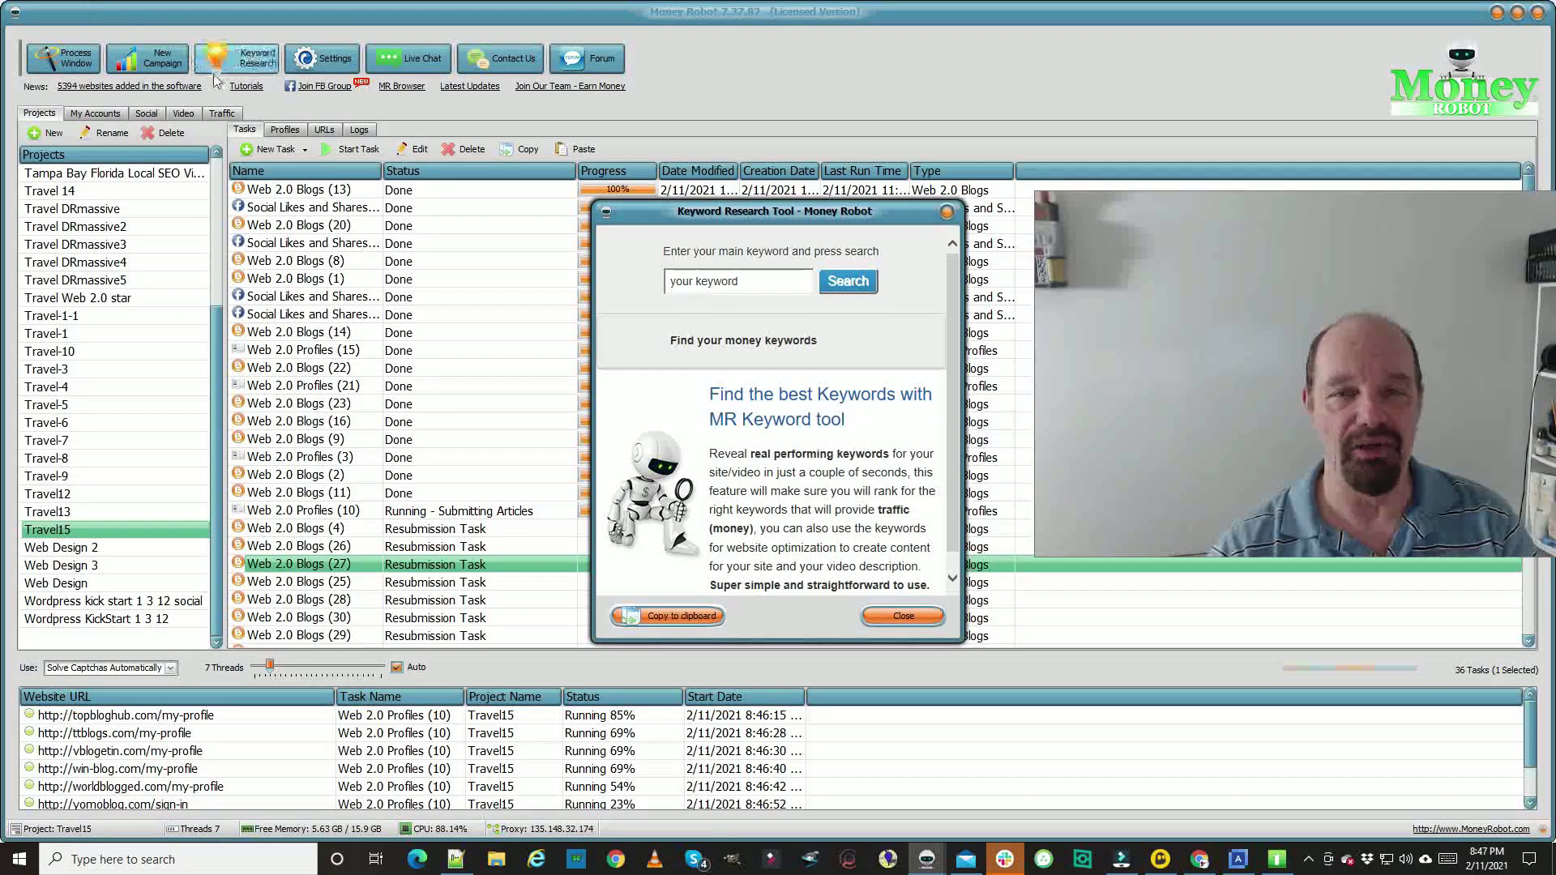
left_click(946, 213)
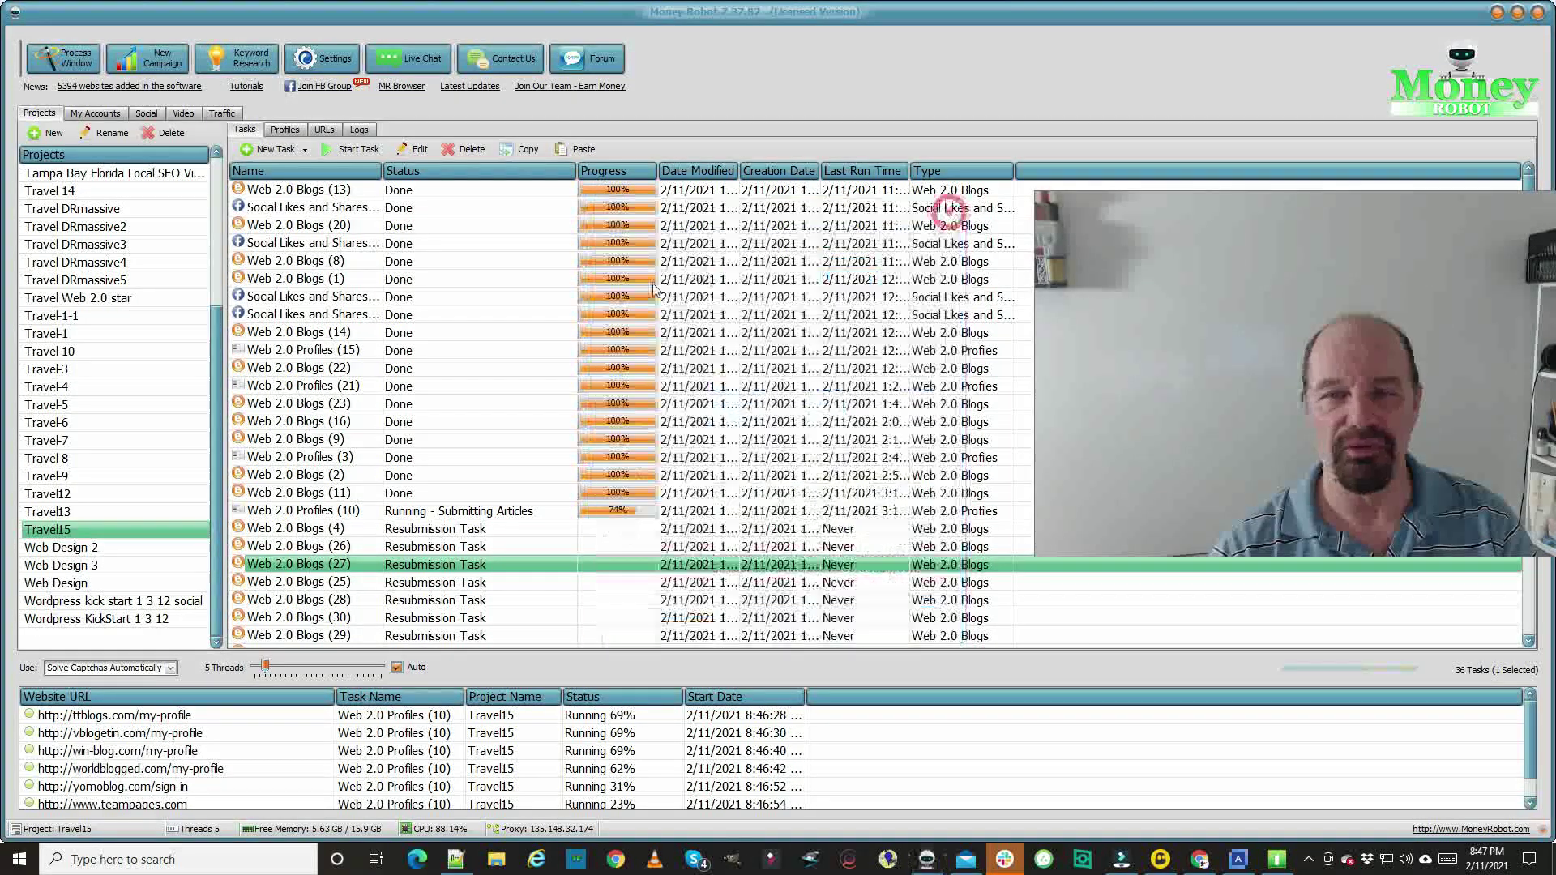
Step: Examine the general options and the captcha service settings, including the 2Captcha account balance
left_click(324, 59)
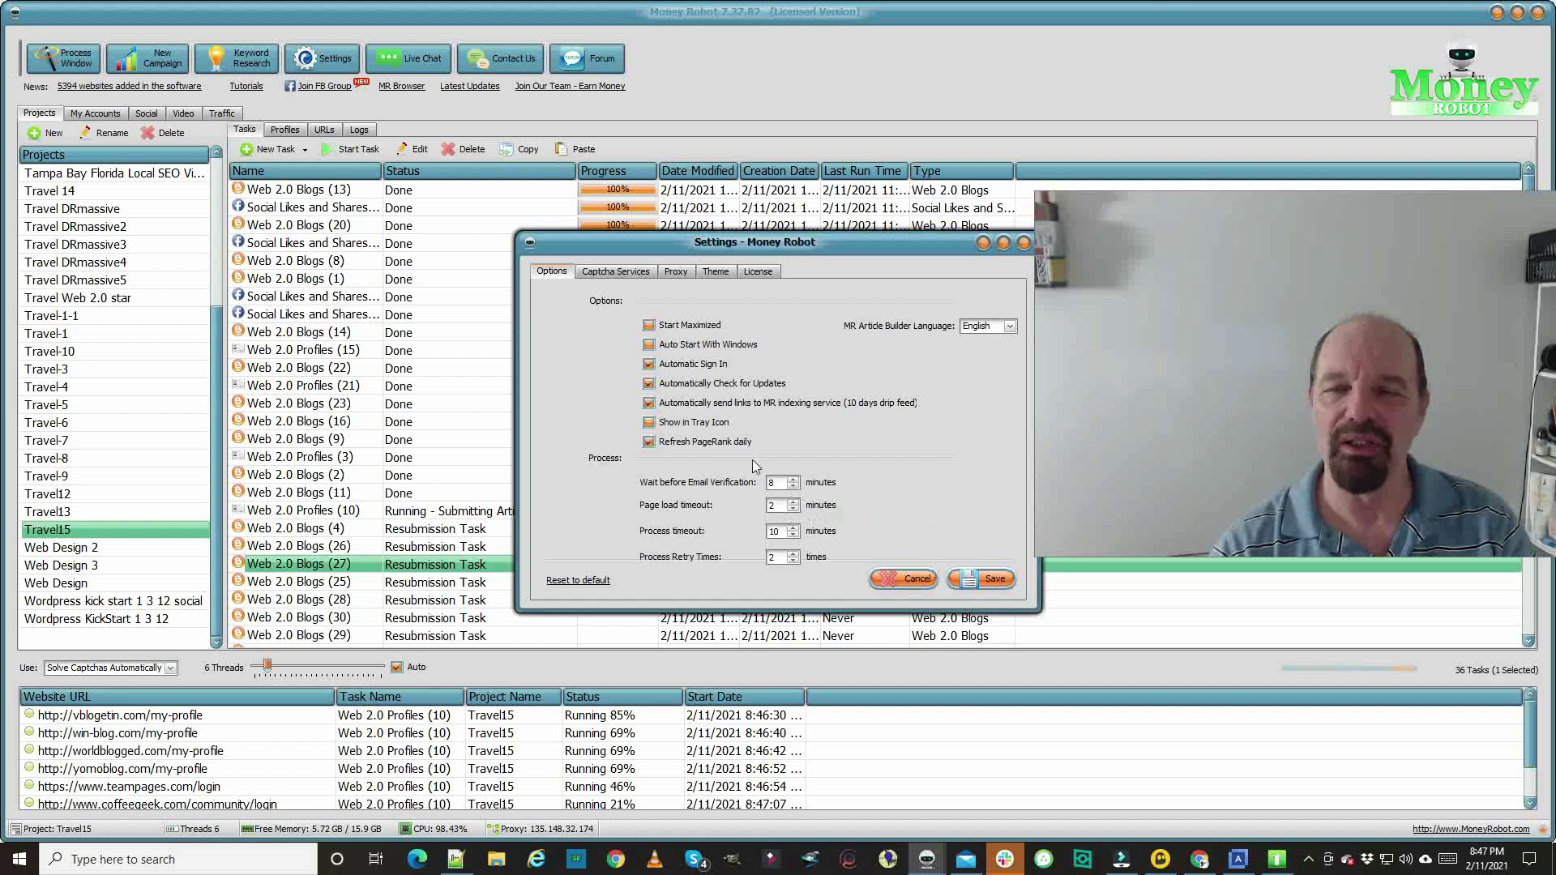
left_click(616, 271)
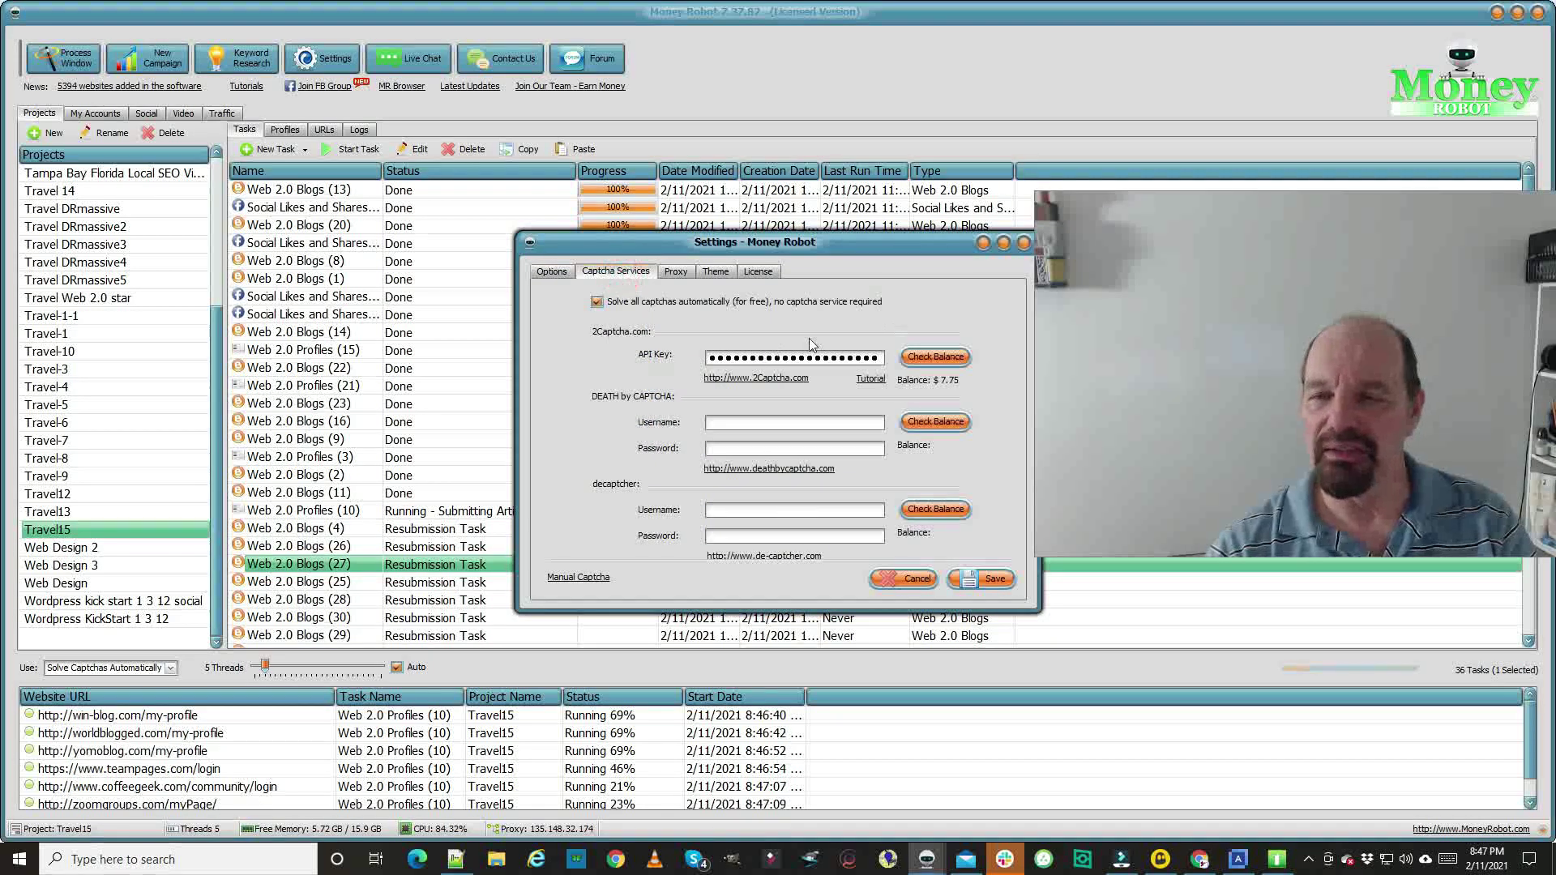
left_click(657, 395)
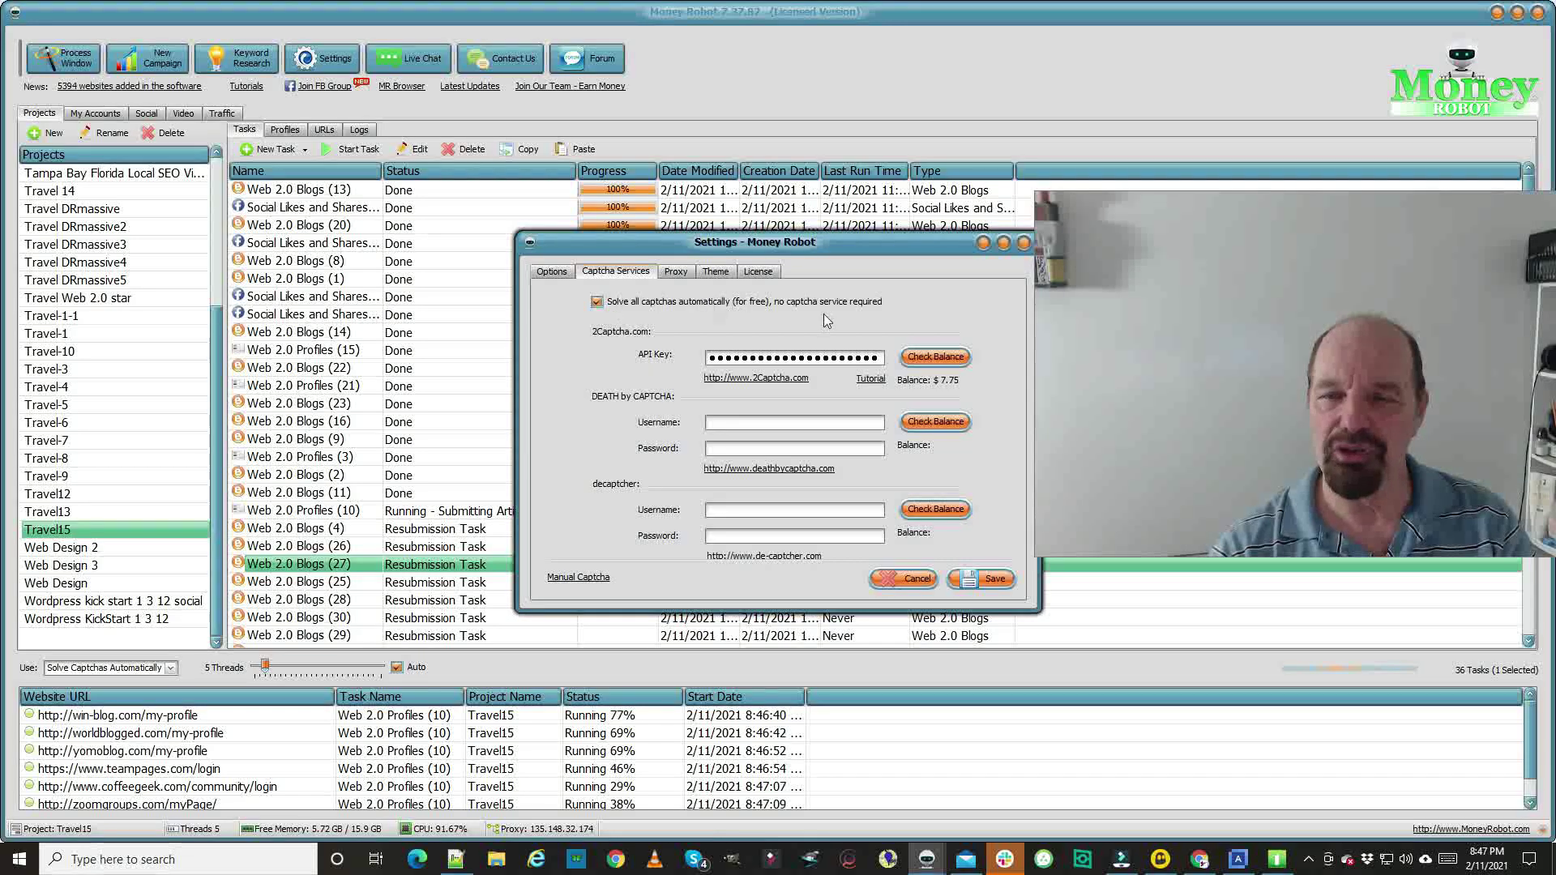
left_click(626, 314)
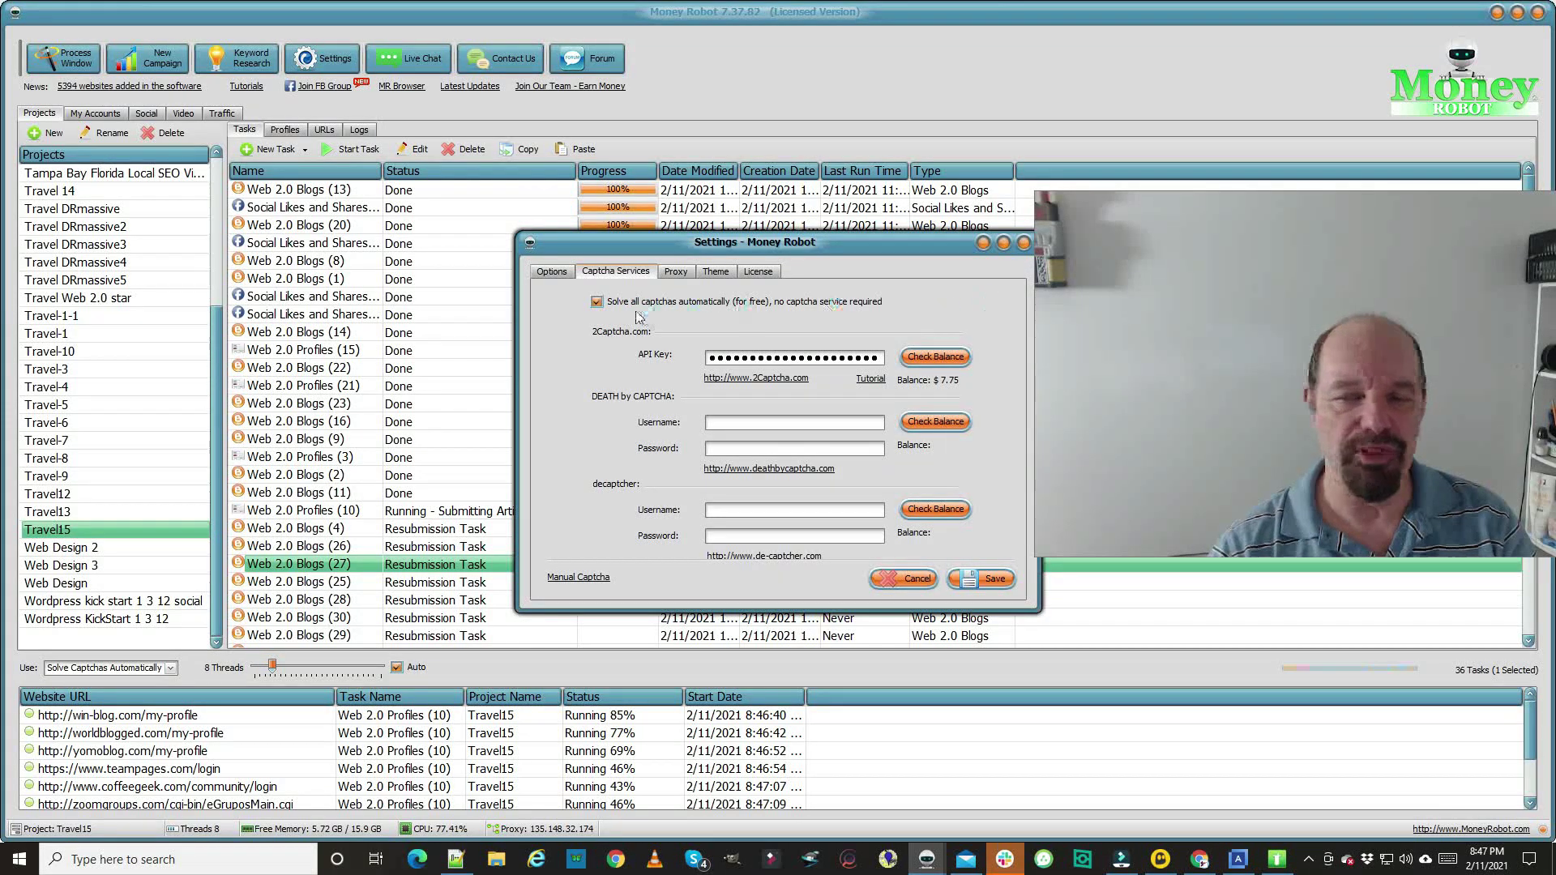
left_click(970, 393)
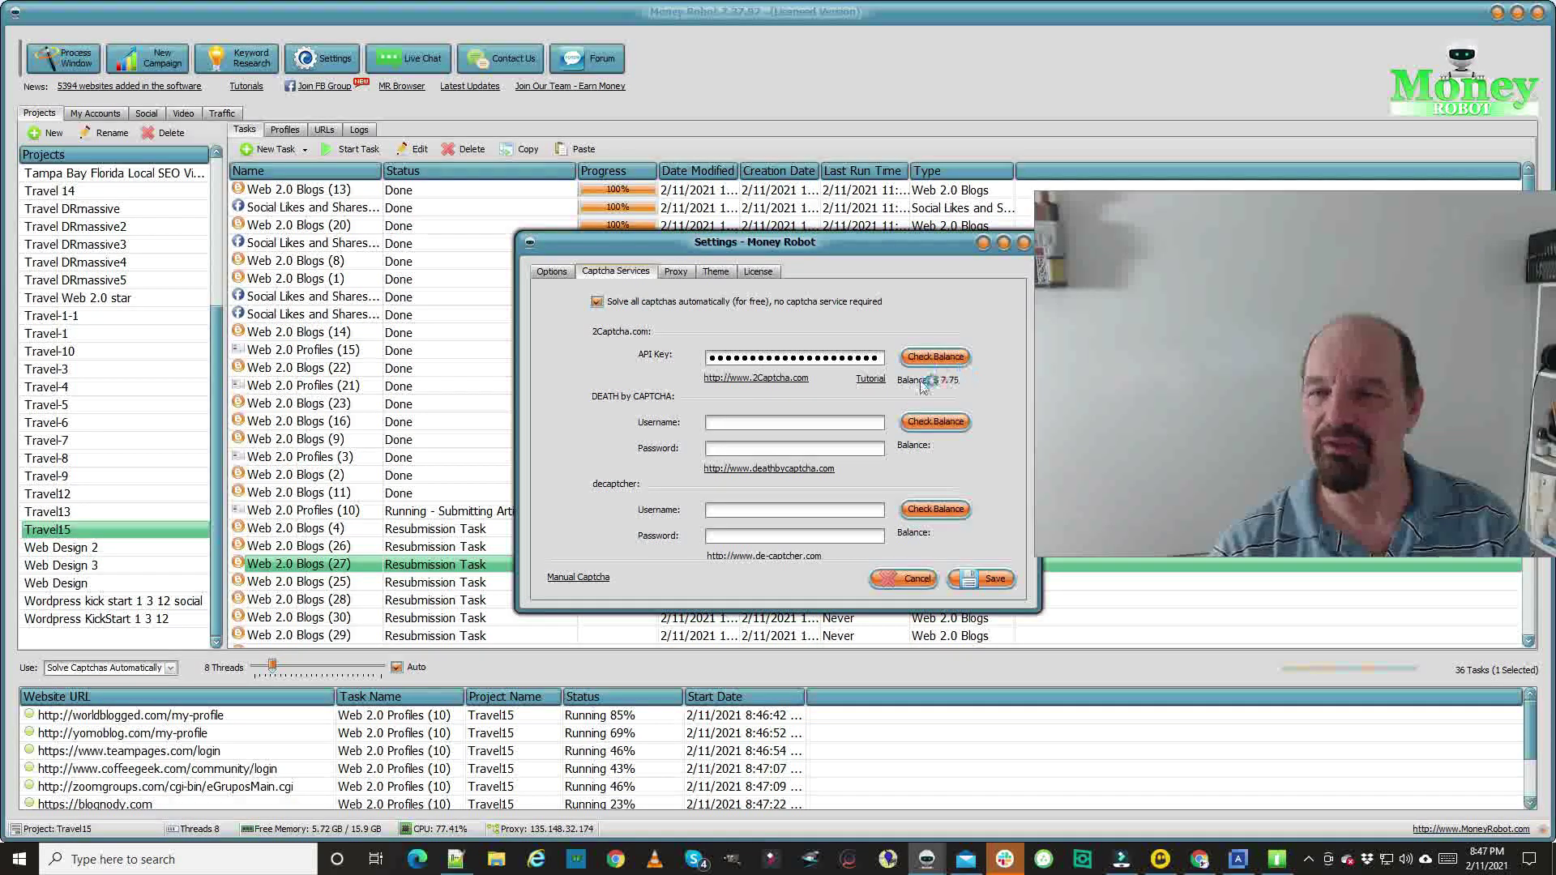
left_click(952, 388)
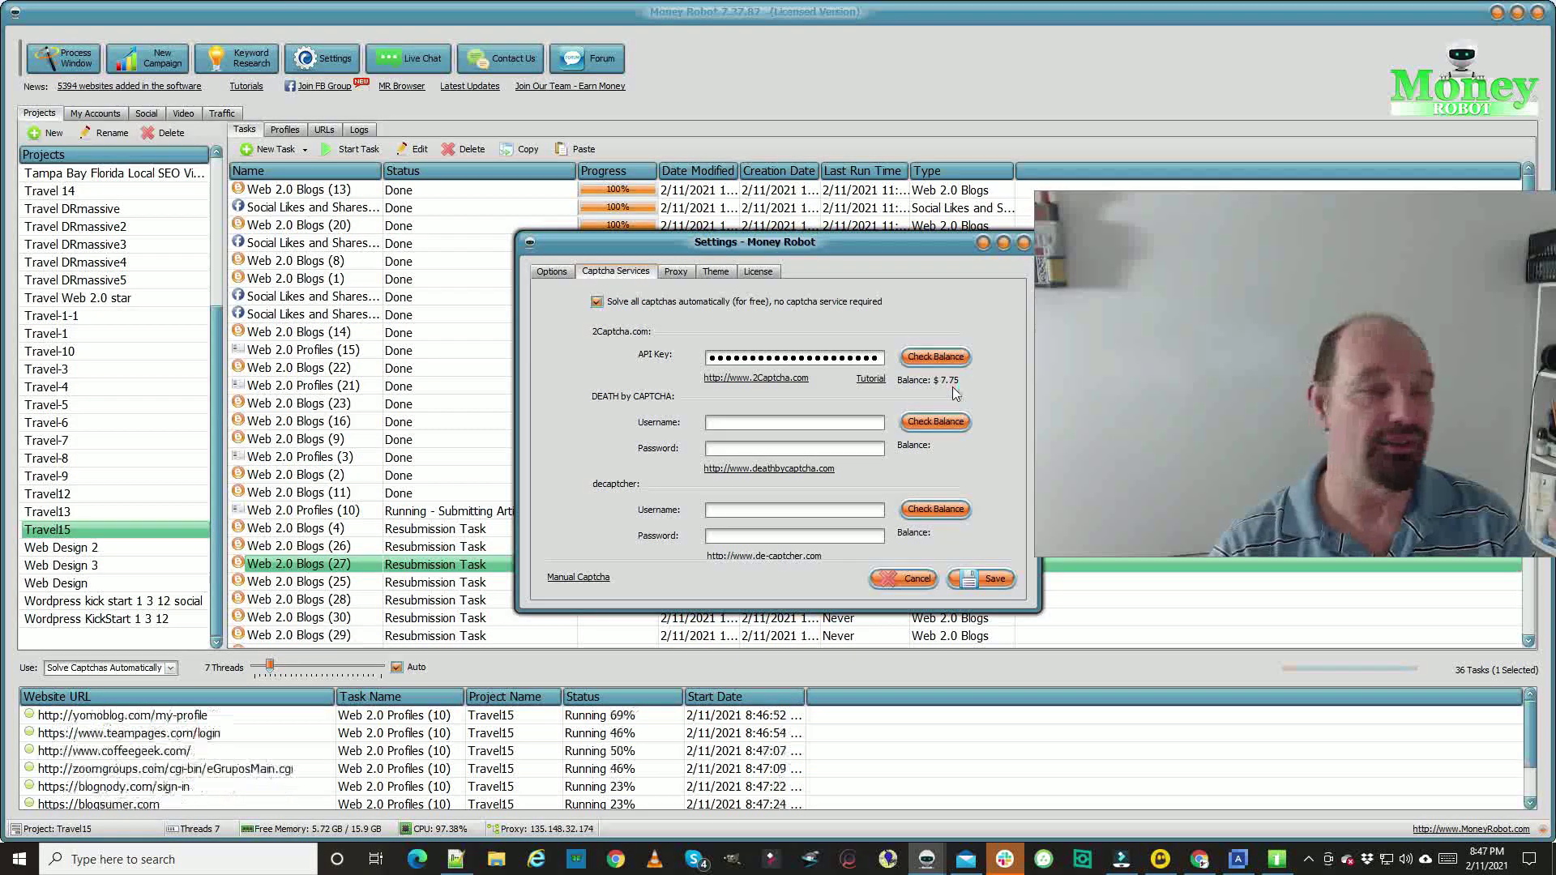
left_click(953, 389)
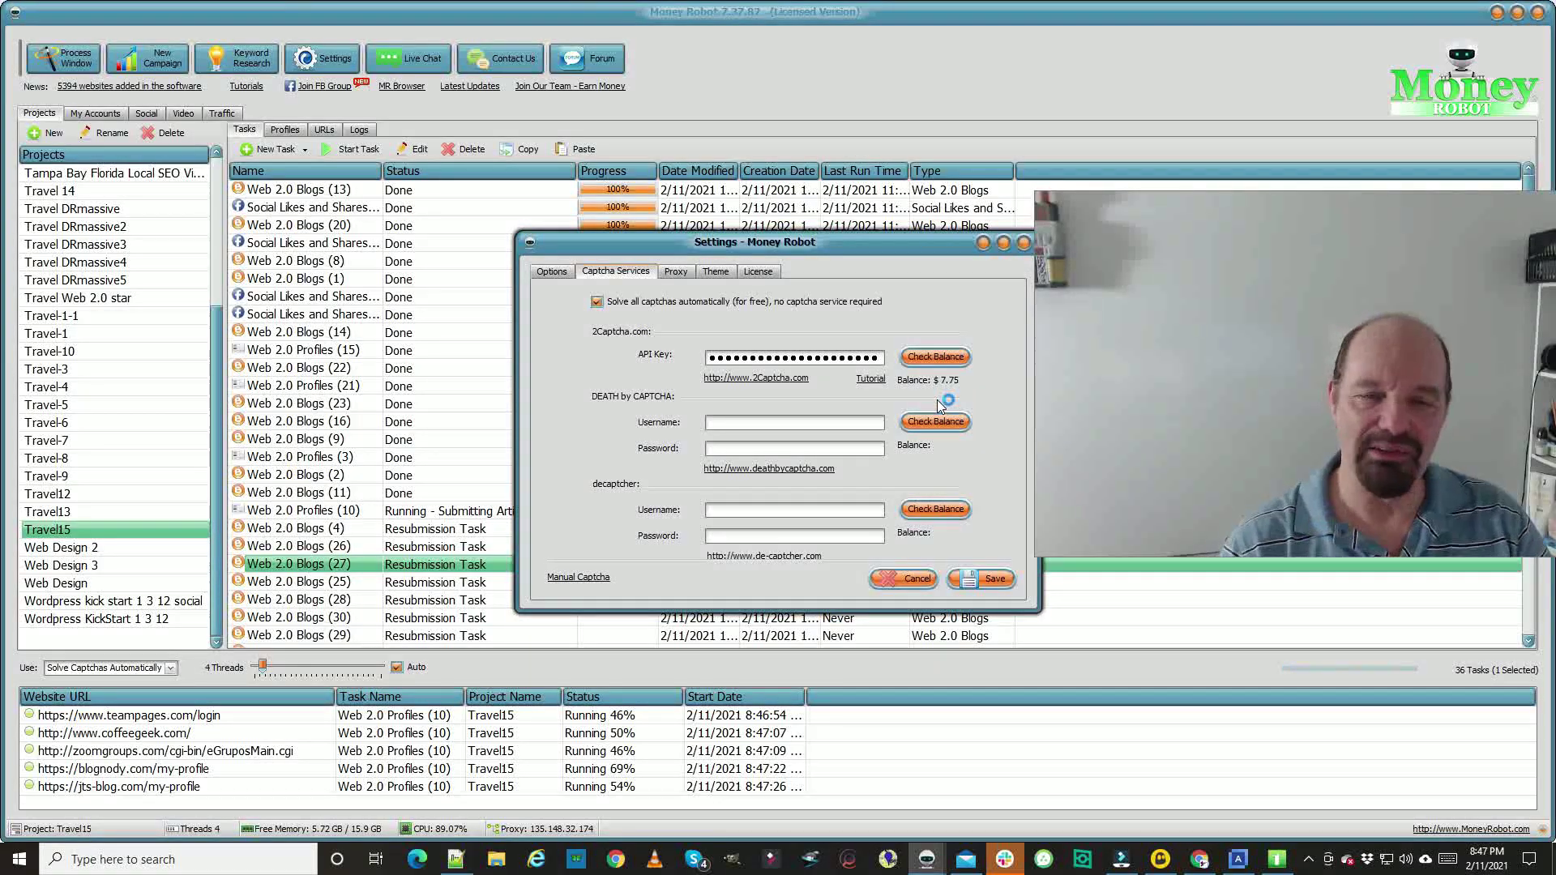
scroll(138, 400, "up", 4)
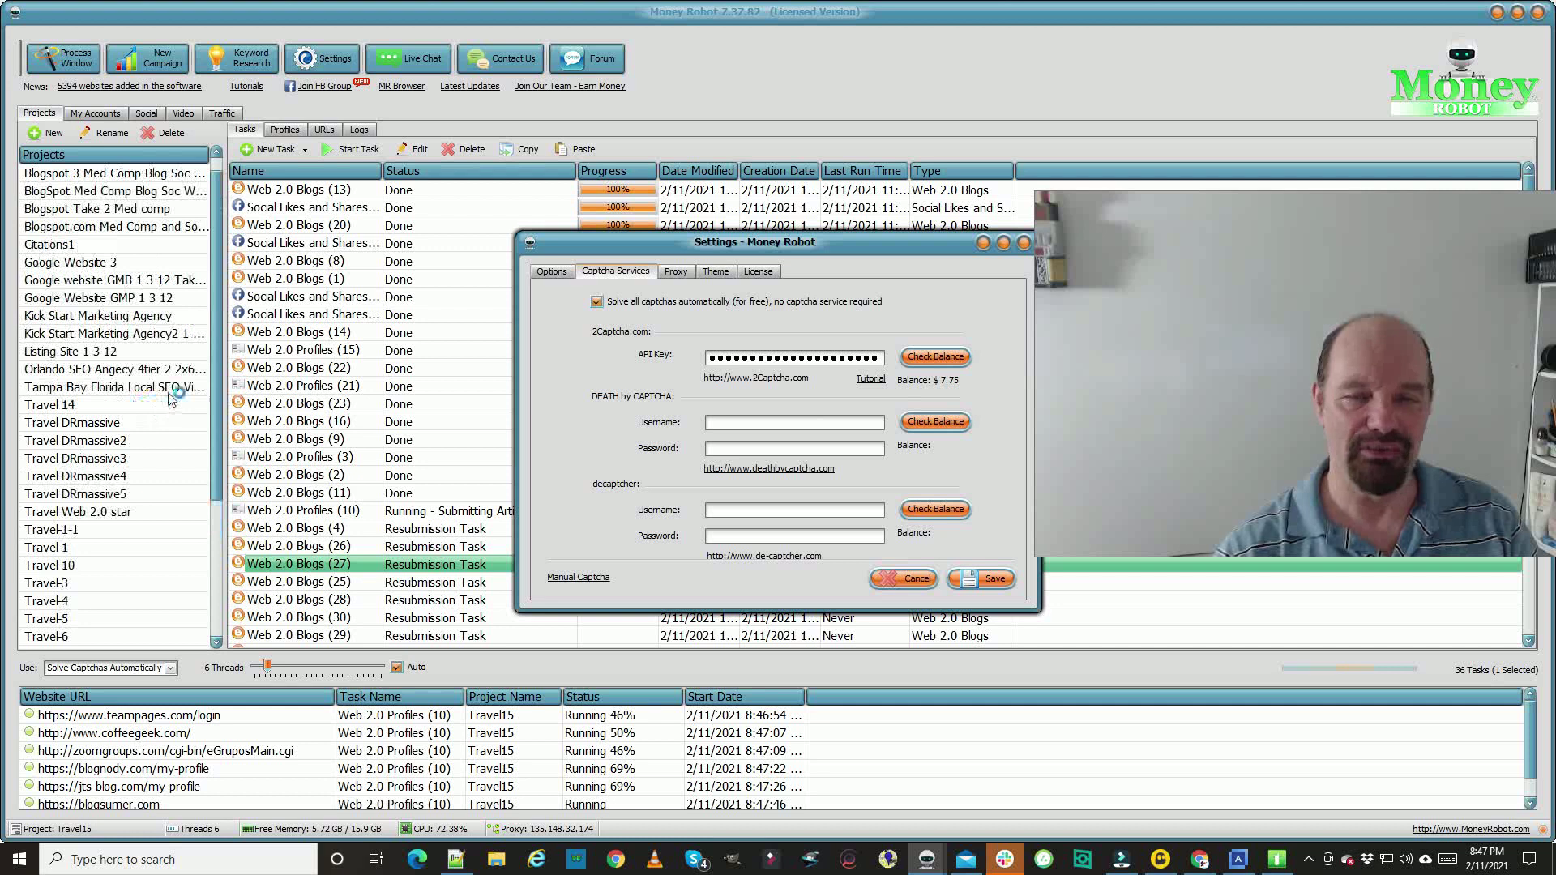
scroll(170, 403, "down", 4)
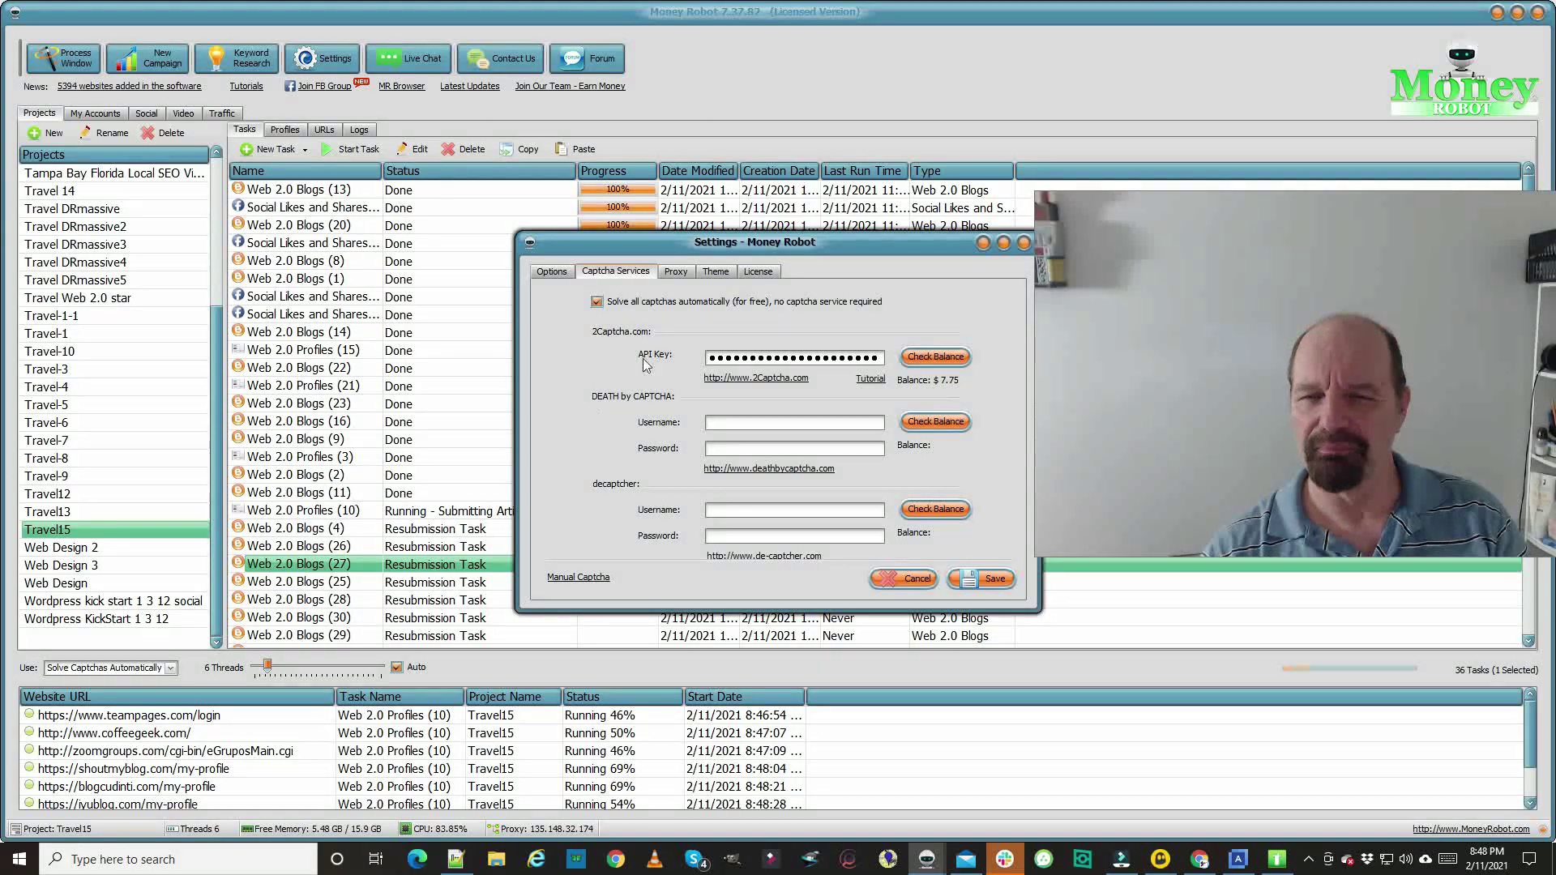
Step: View the proxy and theme settings and close the settings without changes
left_click(676, 271)
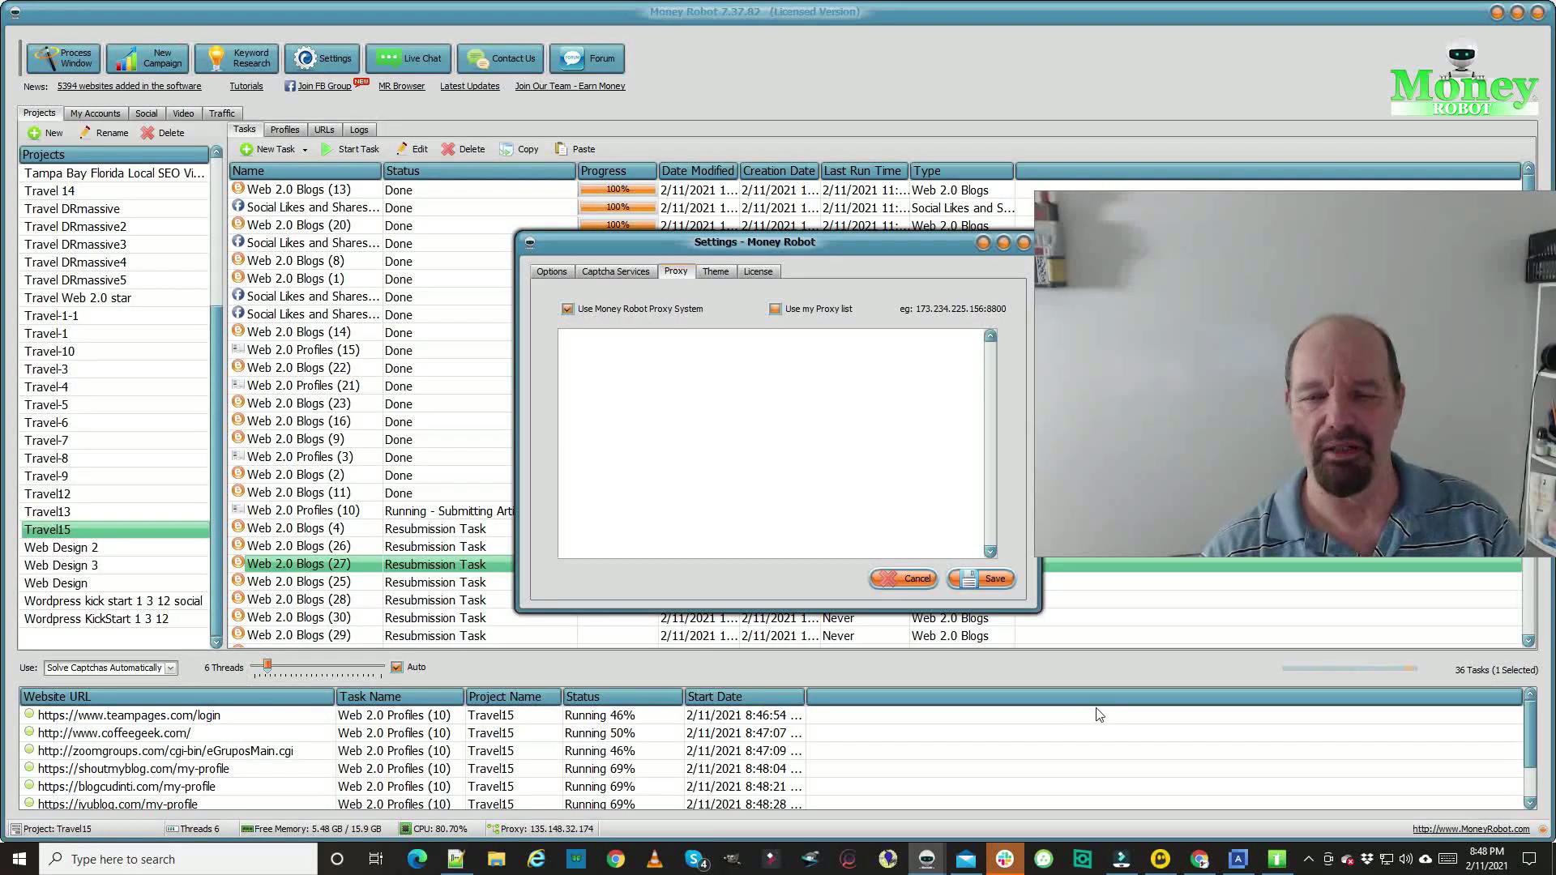
left_click(726, 277)
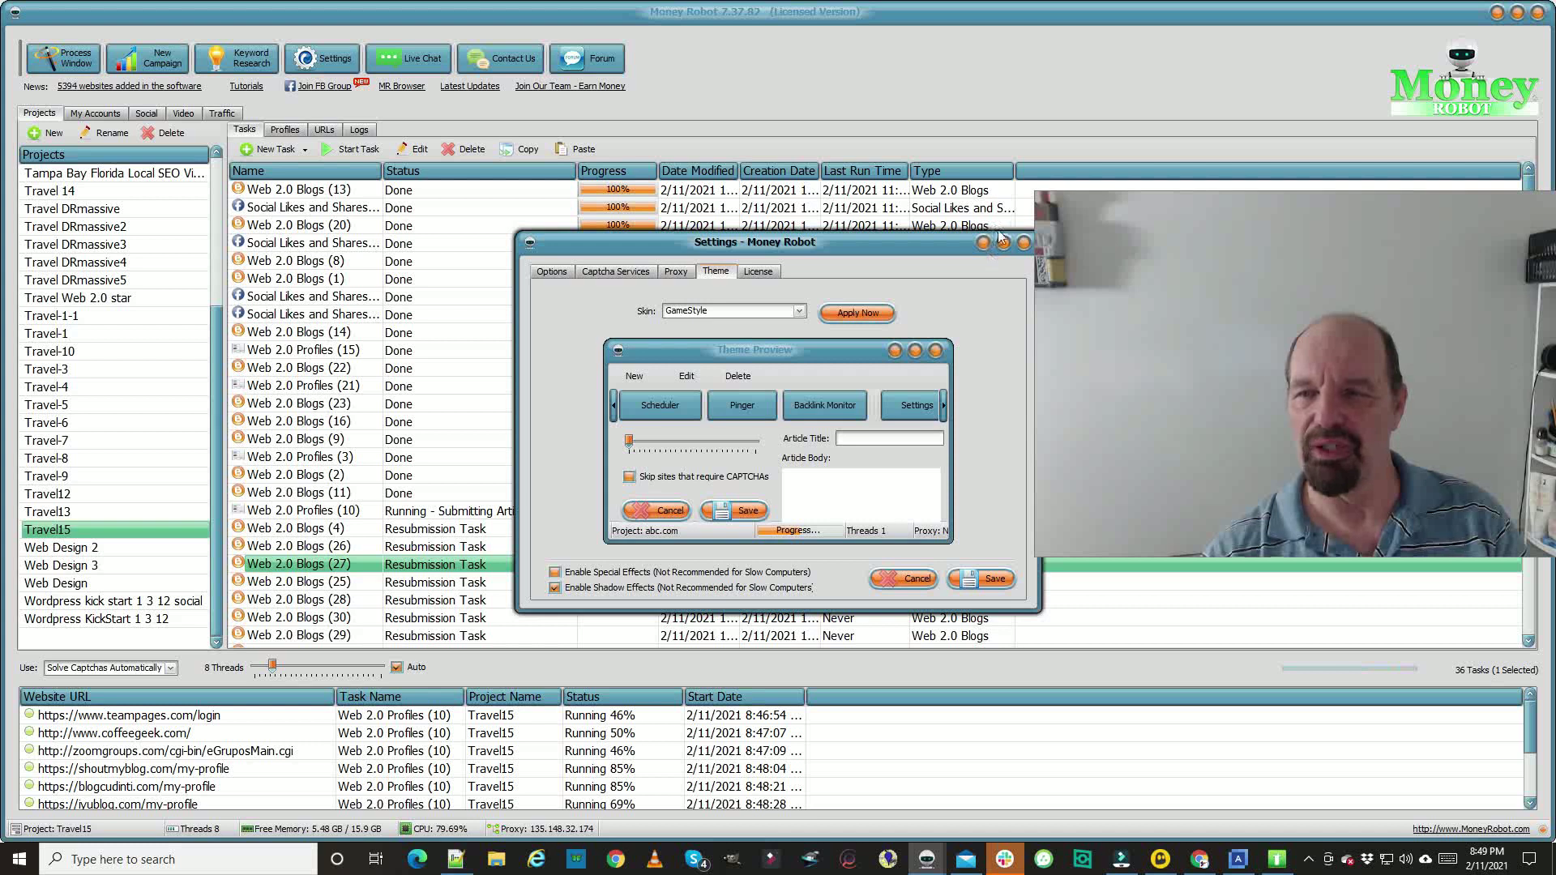
left_click(1024, 243)
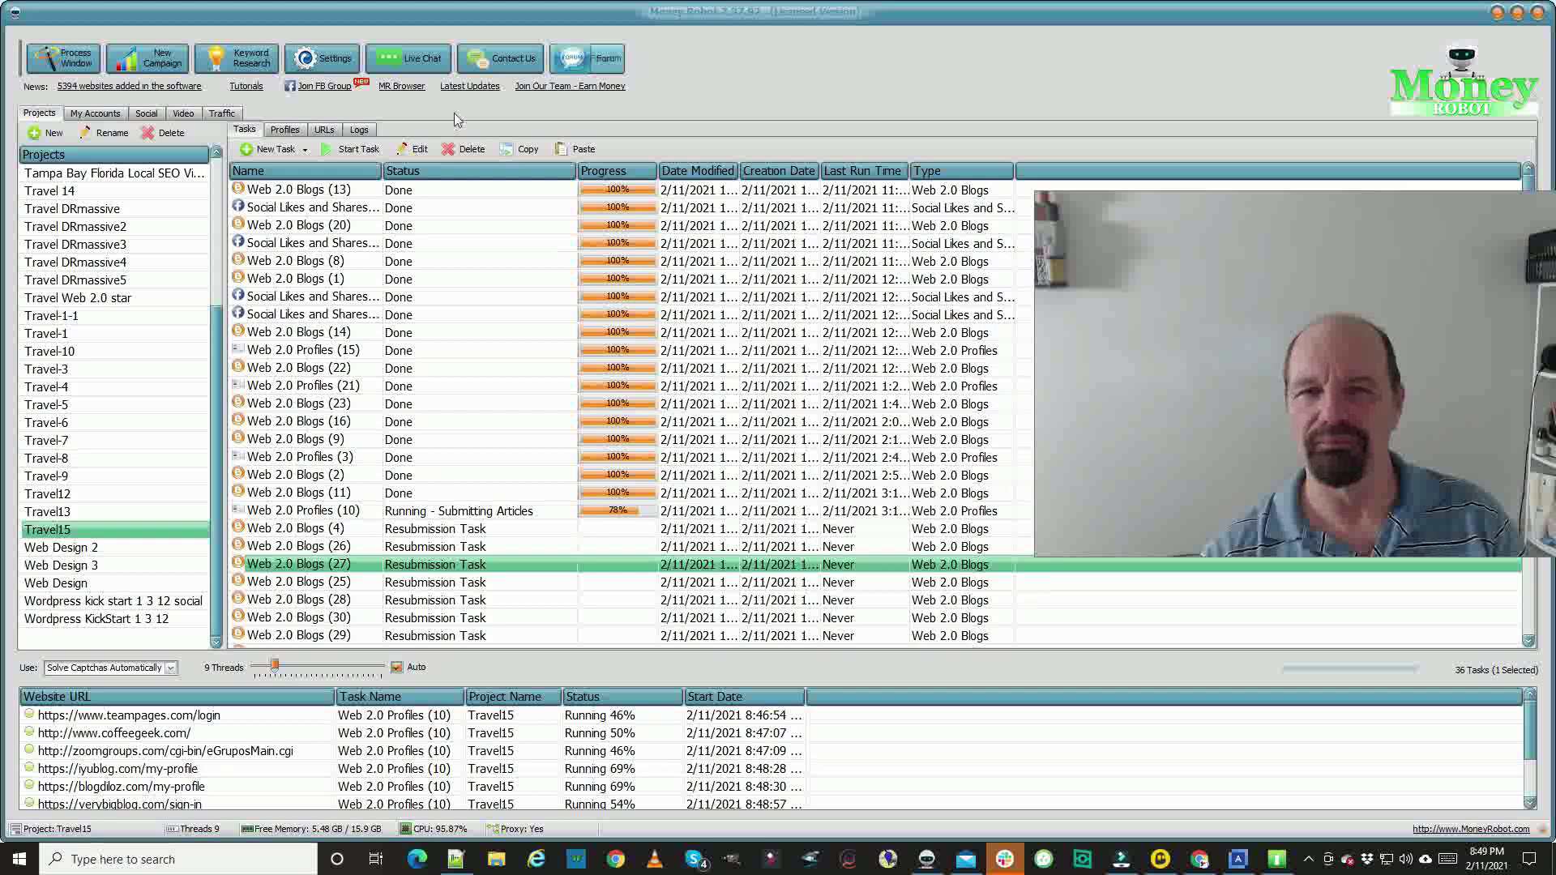
left_click(322, 58)
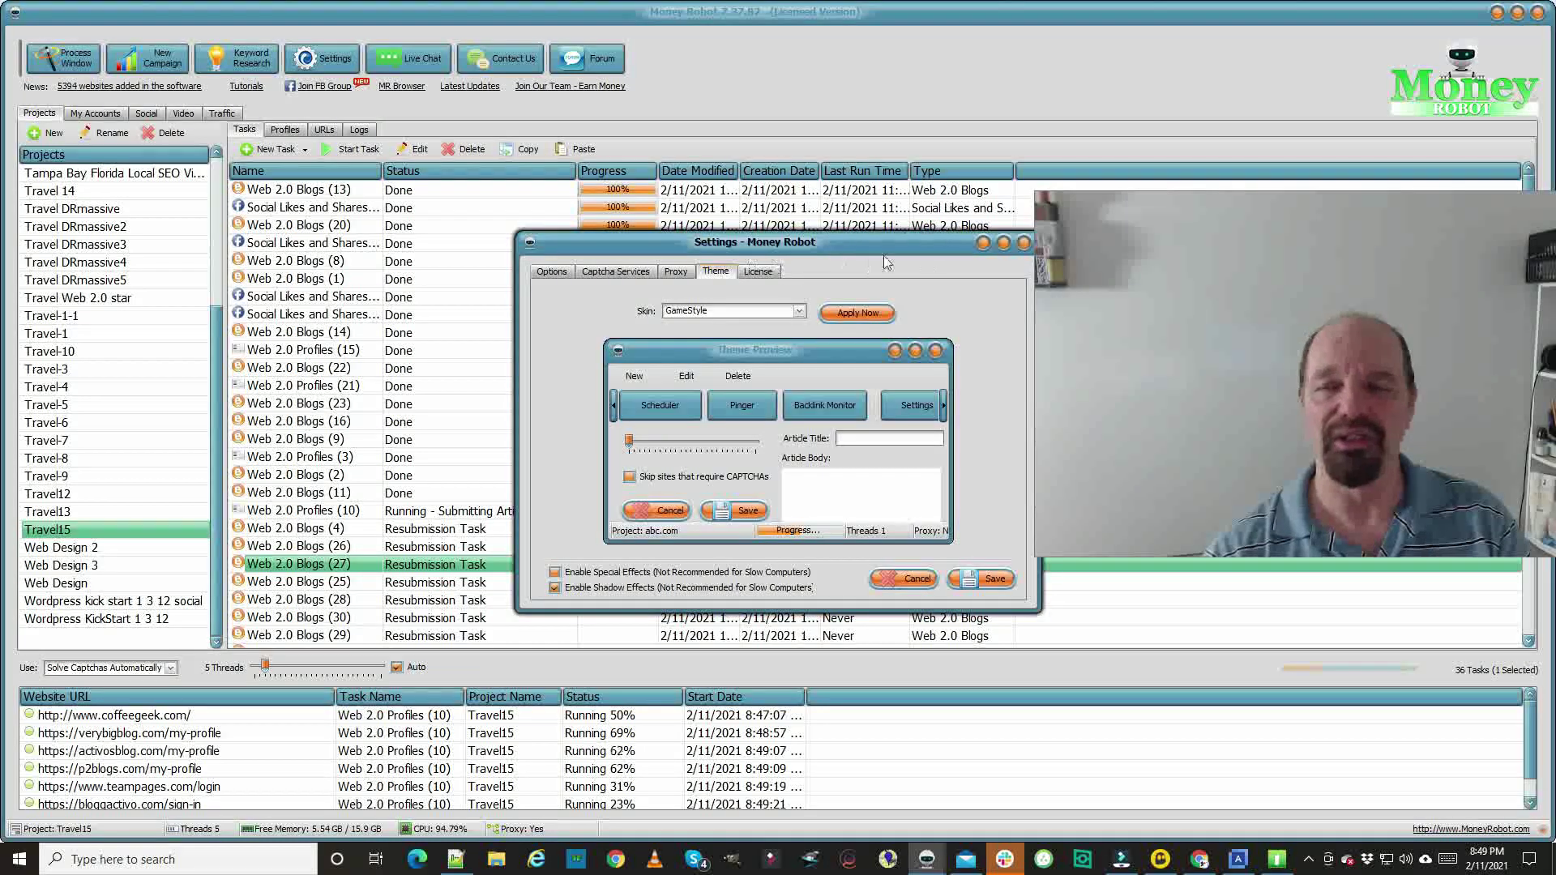
left_click(1025, 243)
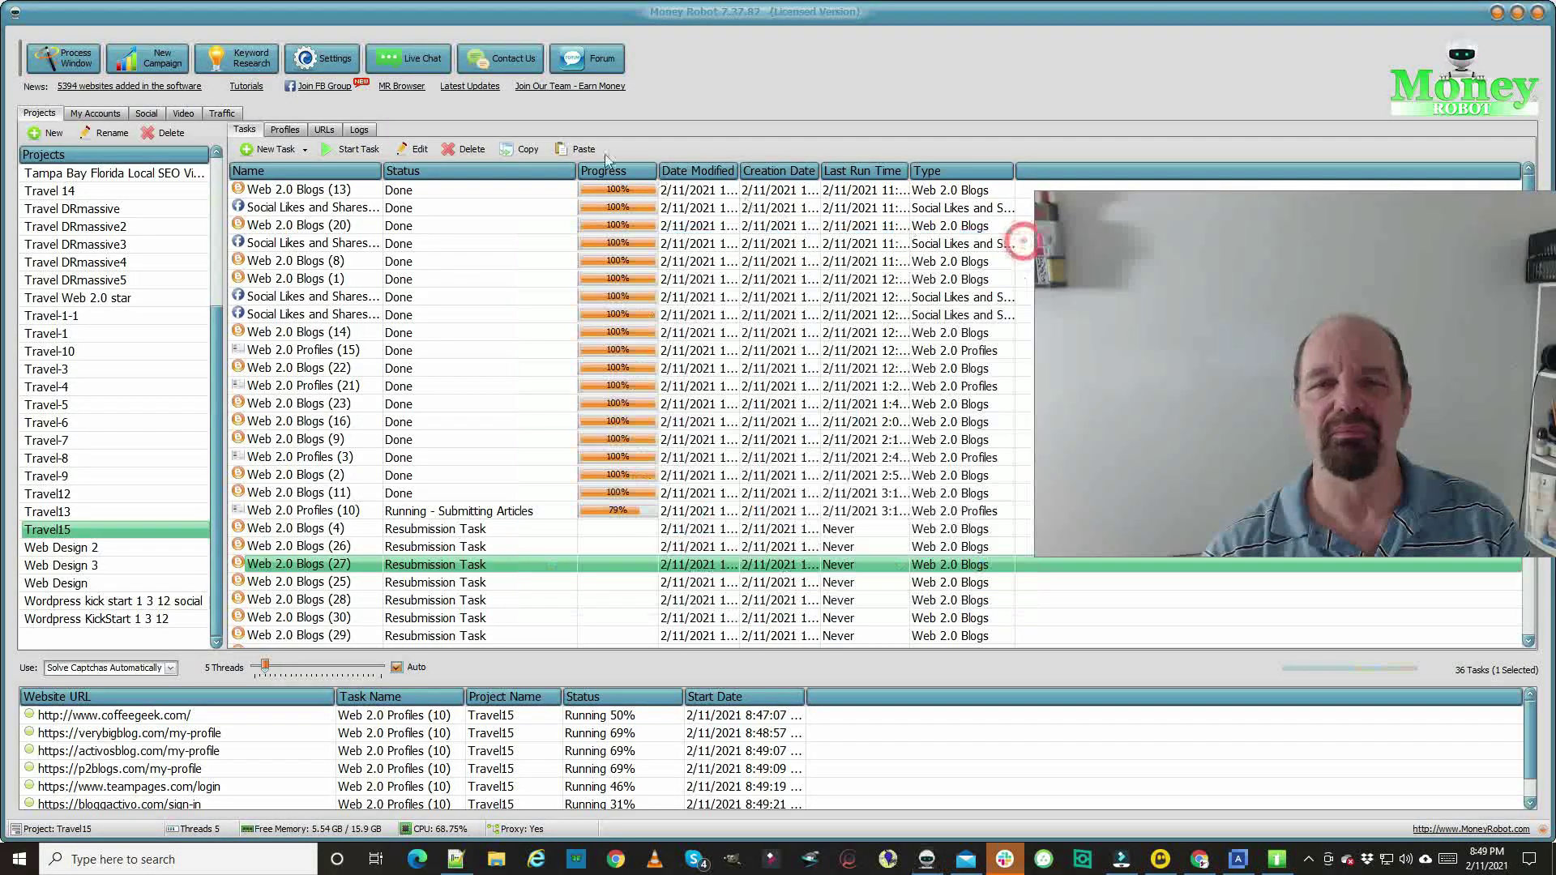
left_click(425, 68)
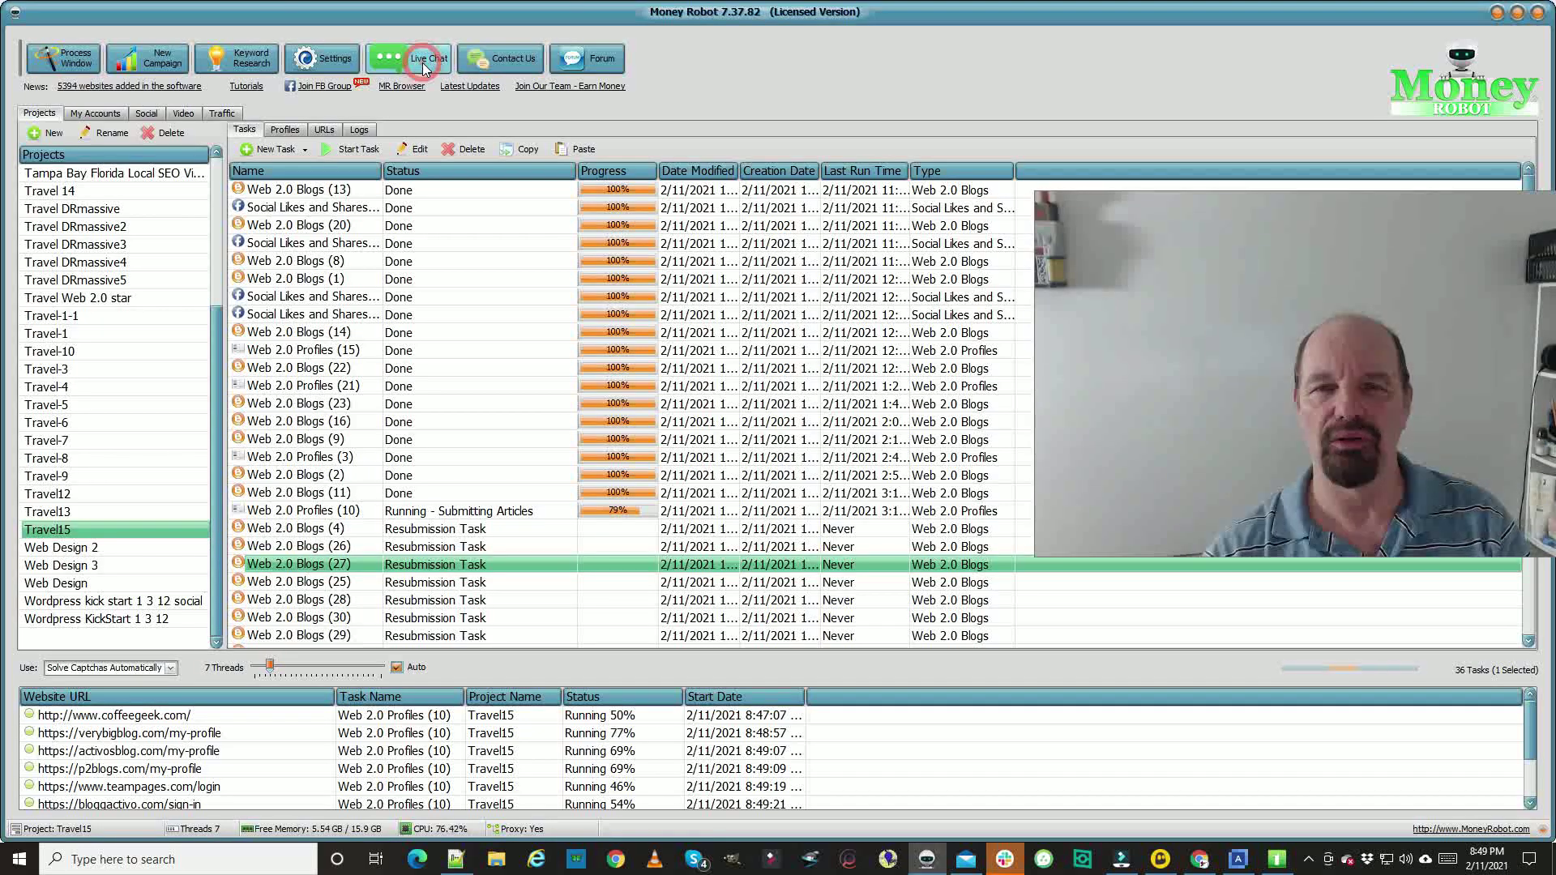
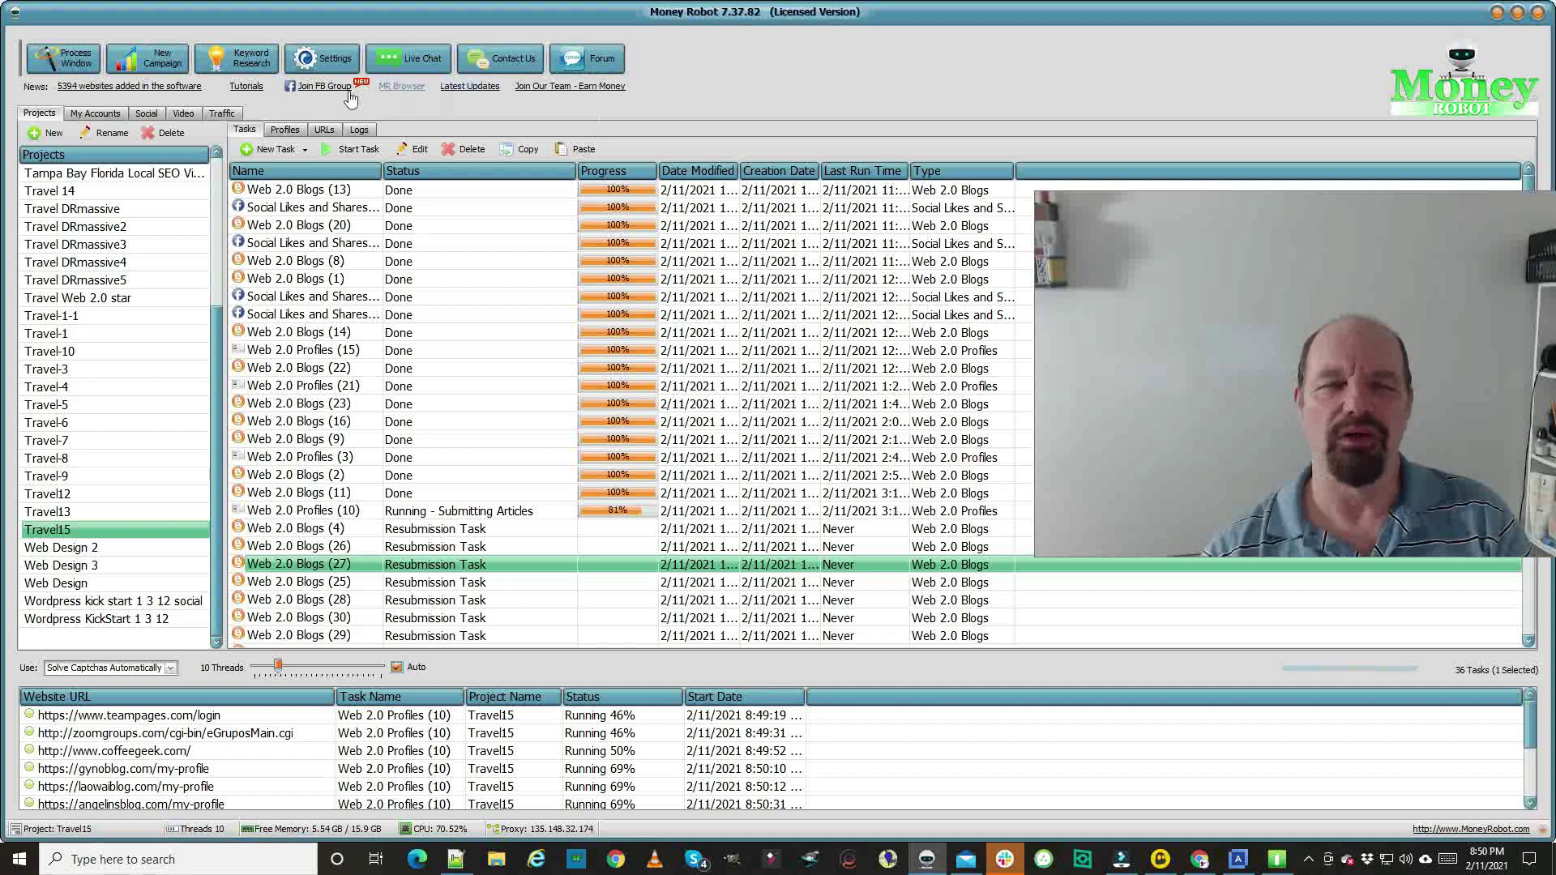
Step: Look through the Money Robot tutorial topics on the Seo Planet forum, close the page and return to Money Robot
left_click(244, 88)
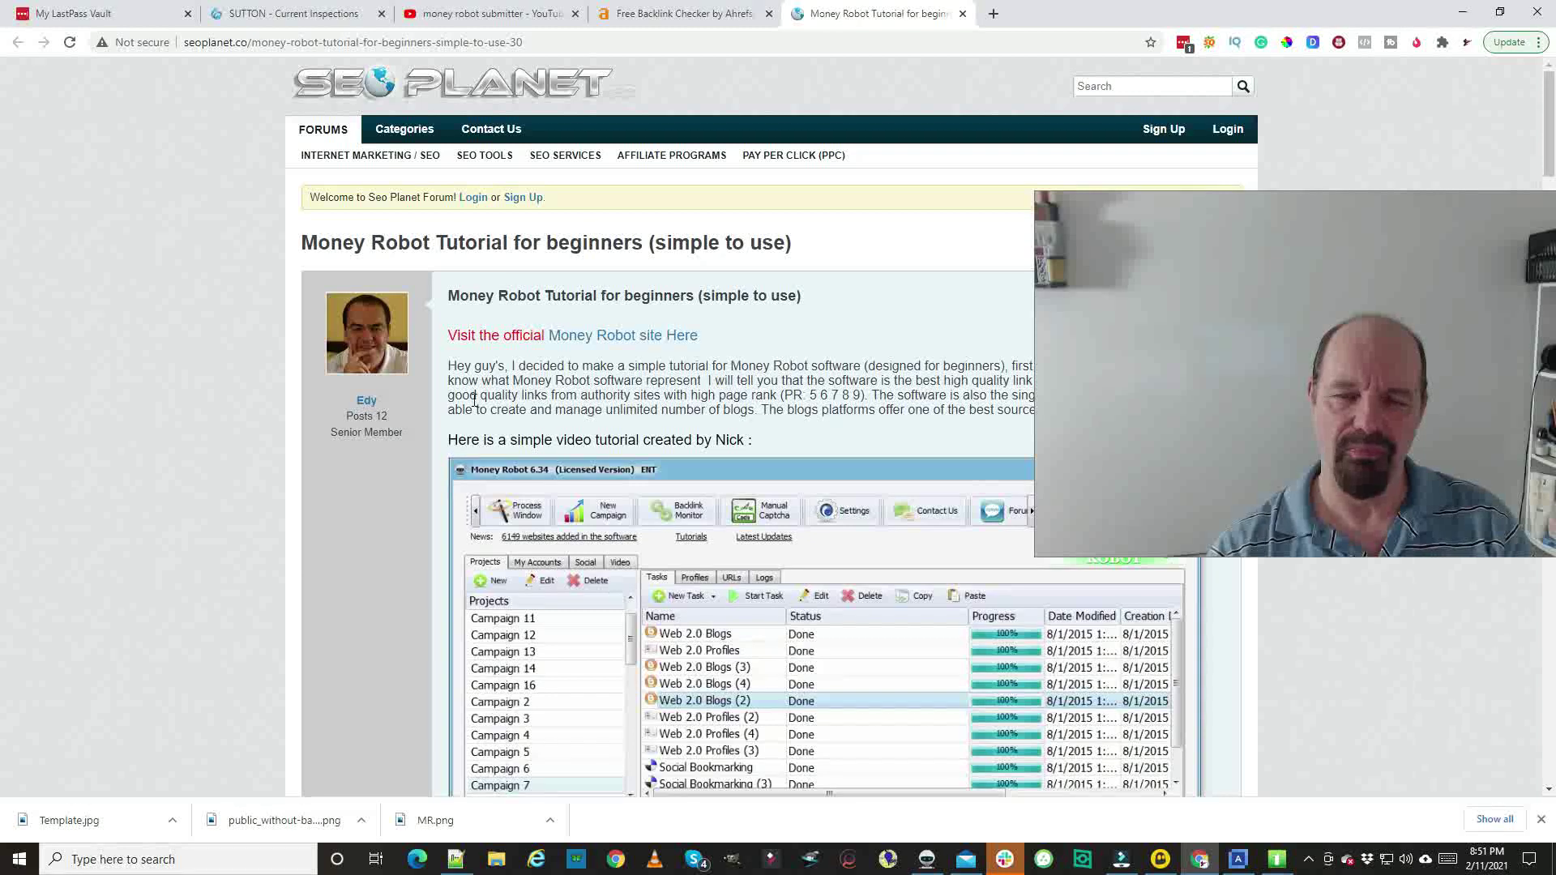
left_click(371, 307)
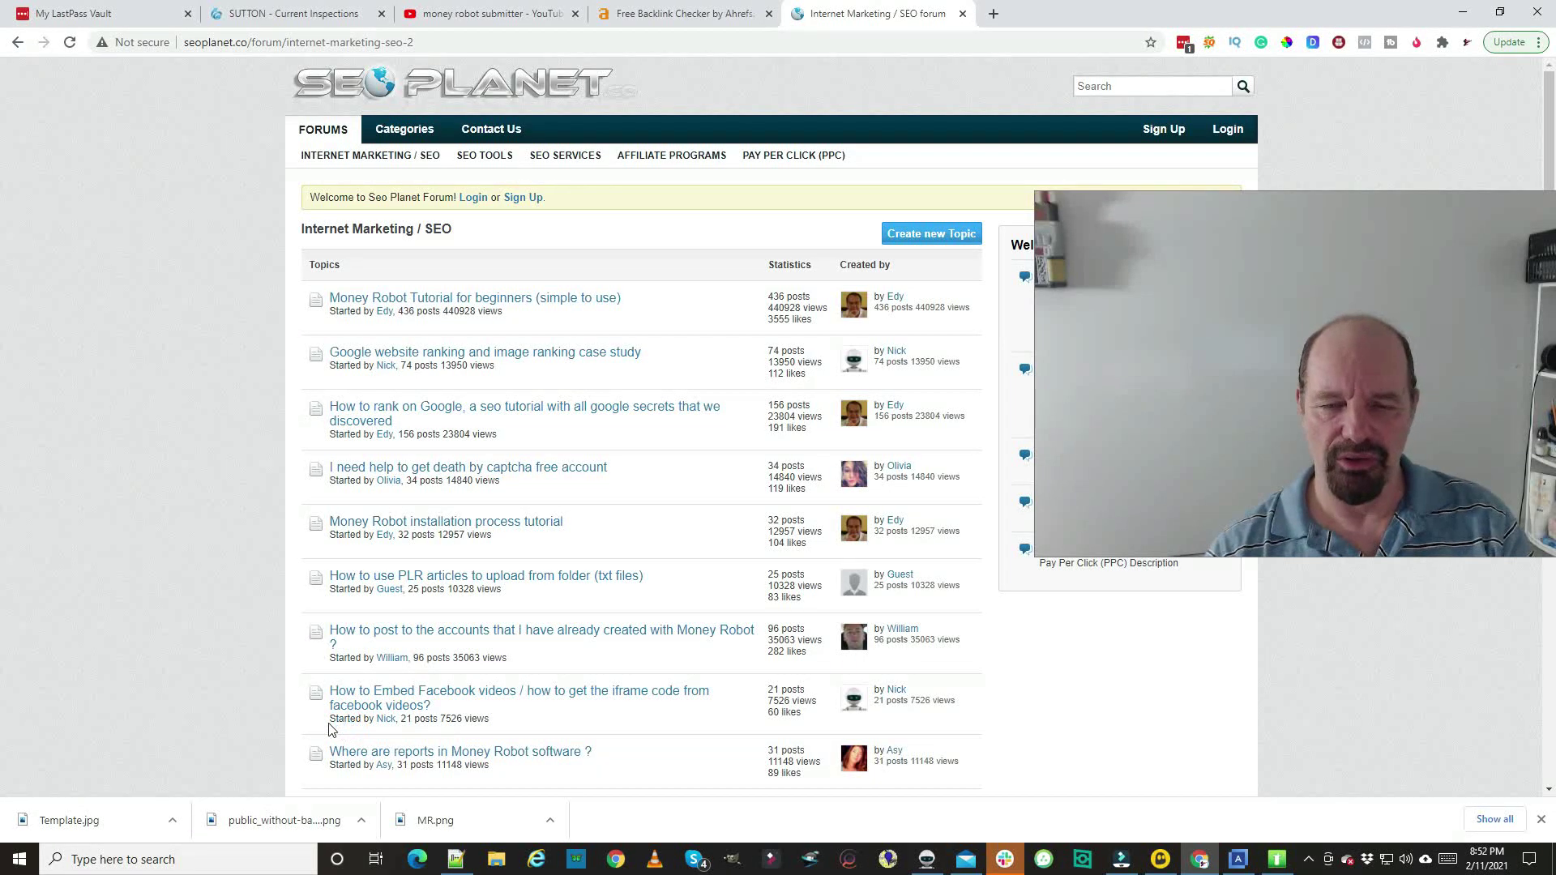
scroll(517, 695, "down", 1)
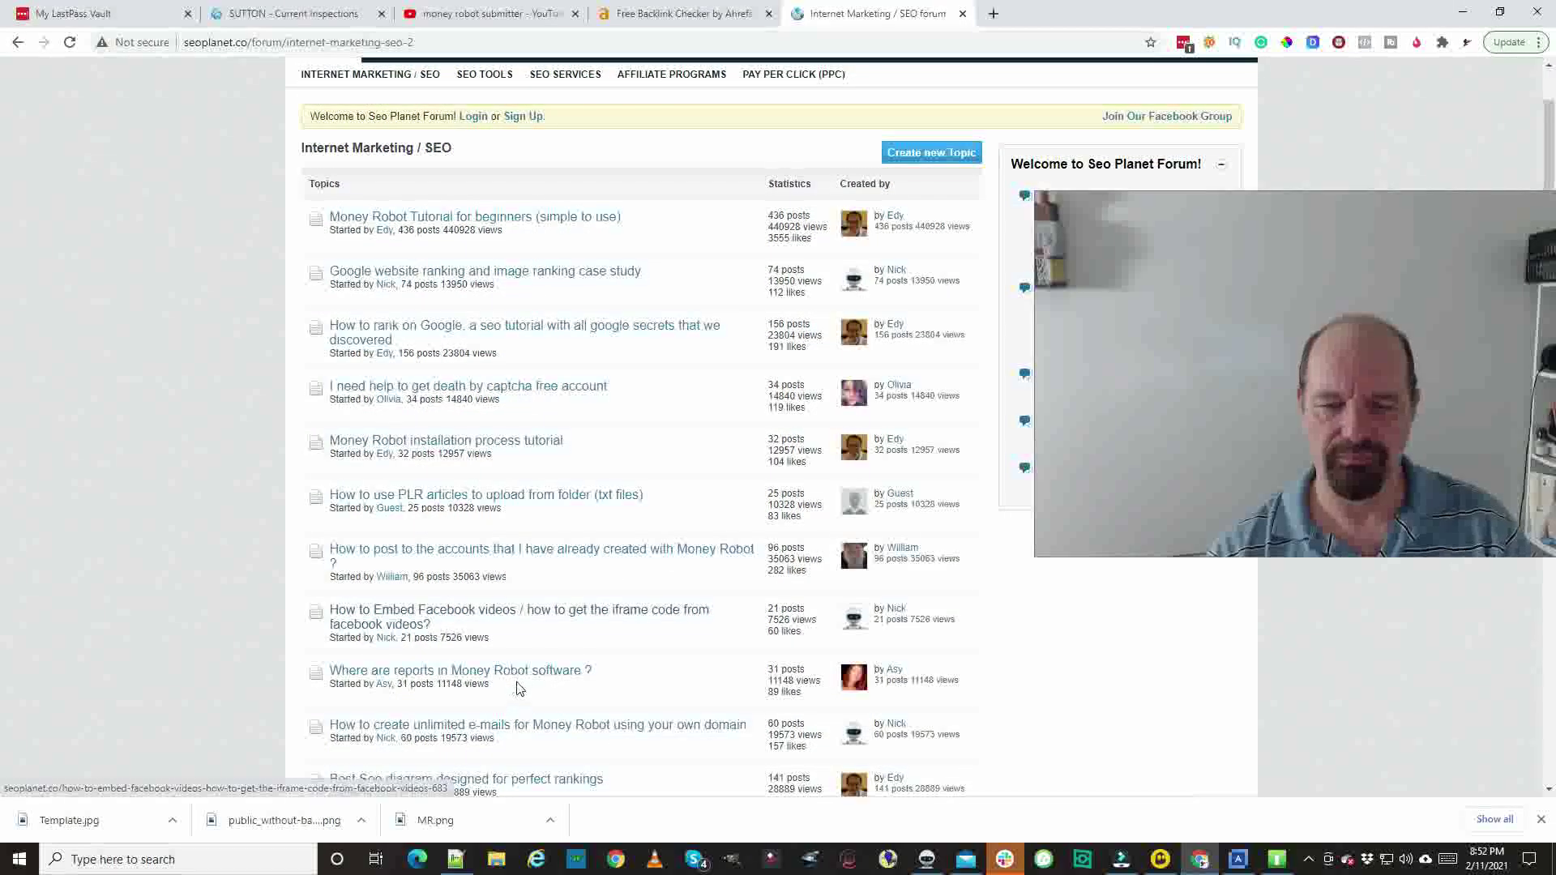
scroll(568, 679, "down", 2)
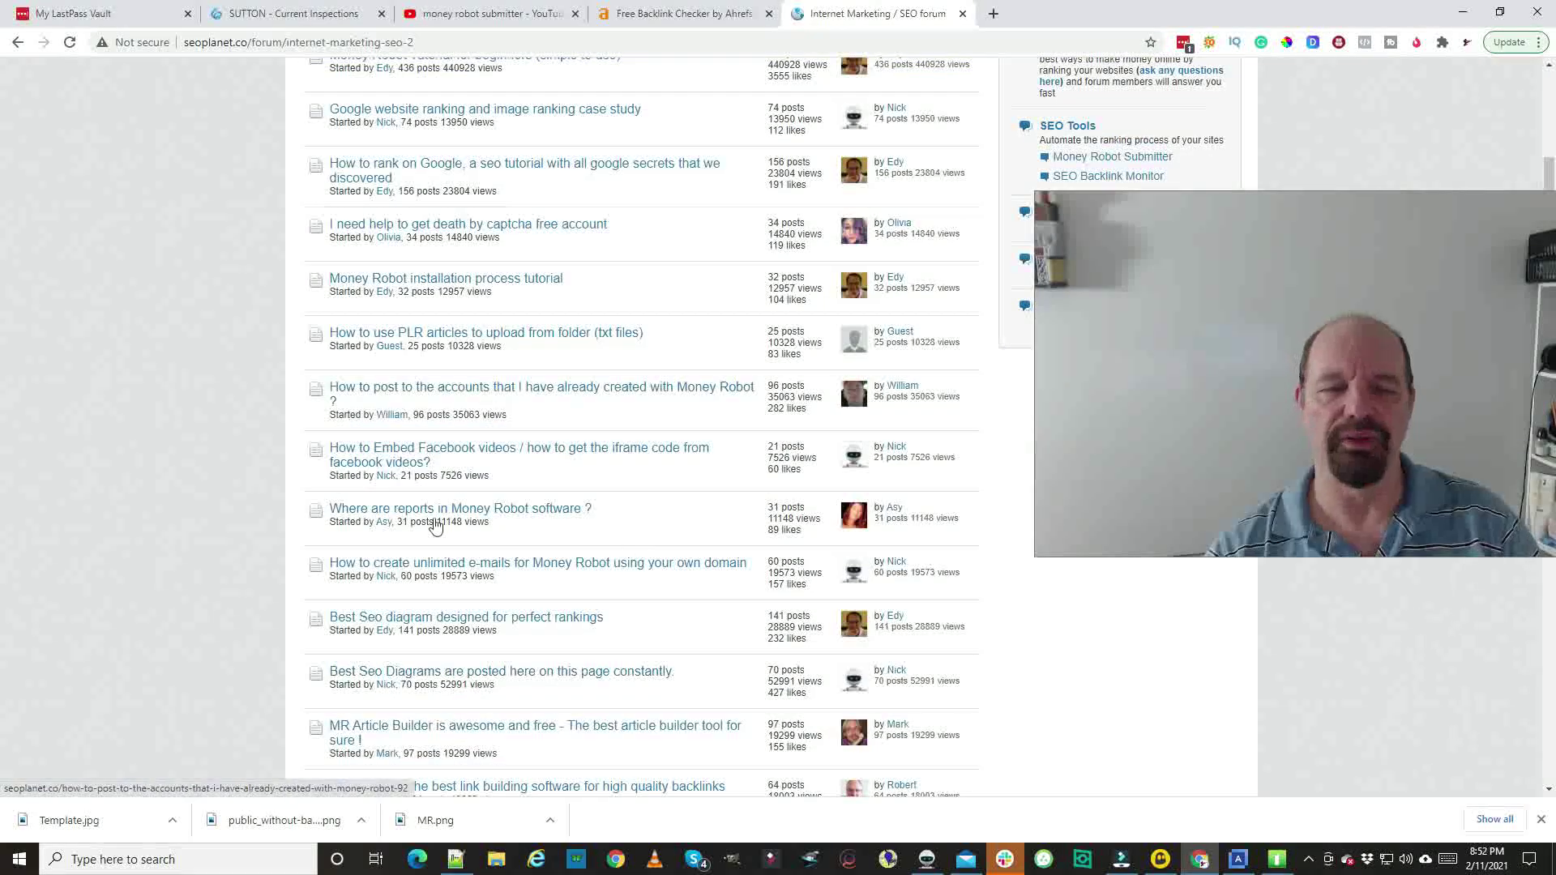
scroll(486, 568, "up", 3)
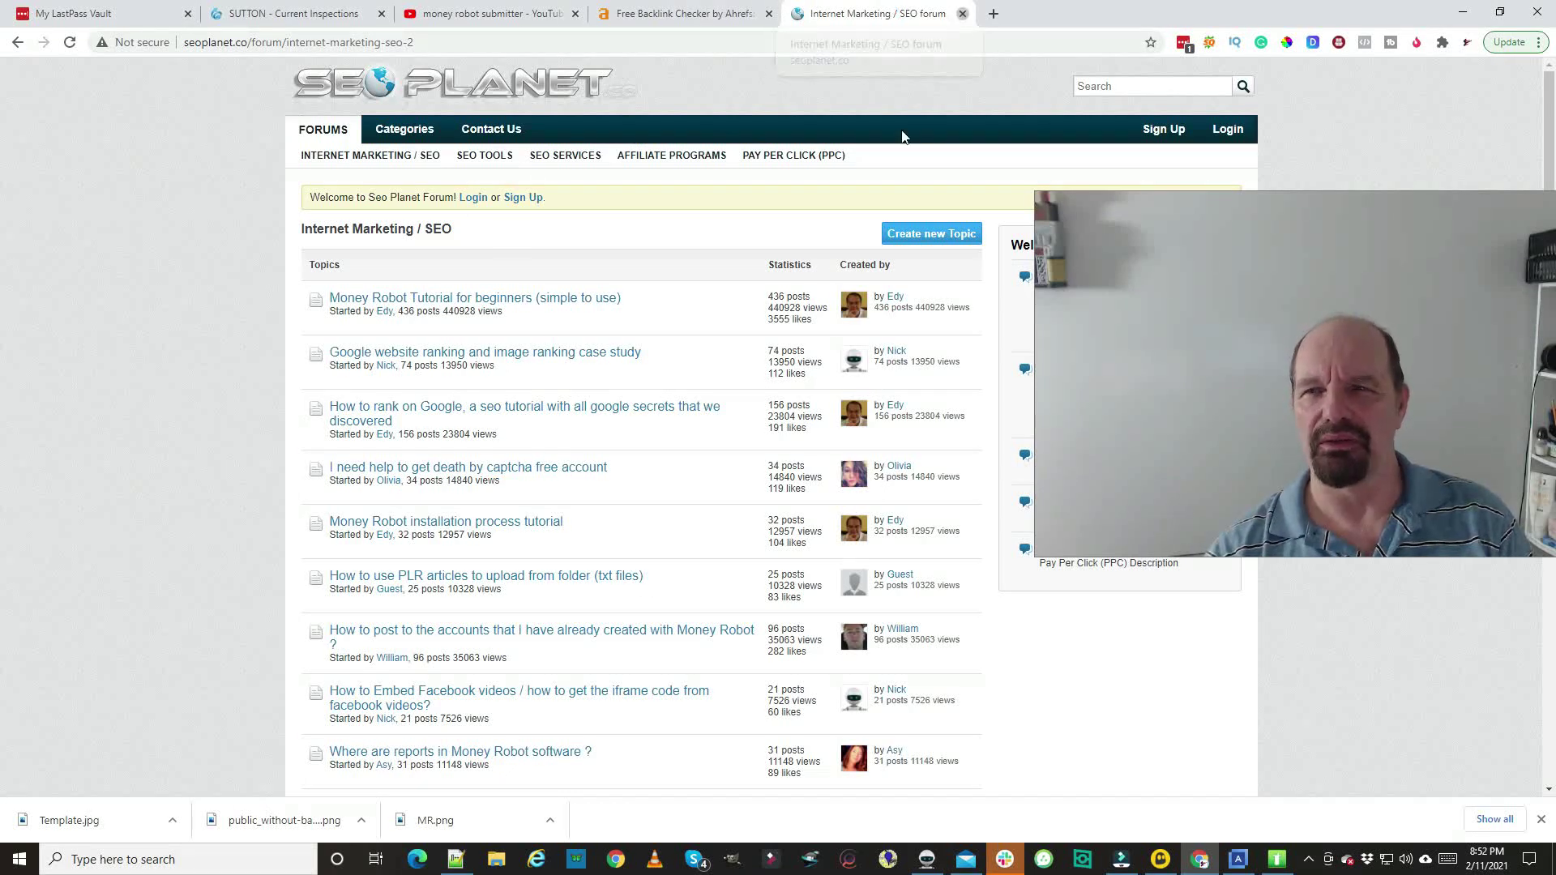
left_click(963, 13)
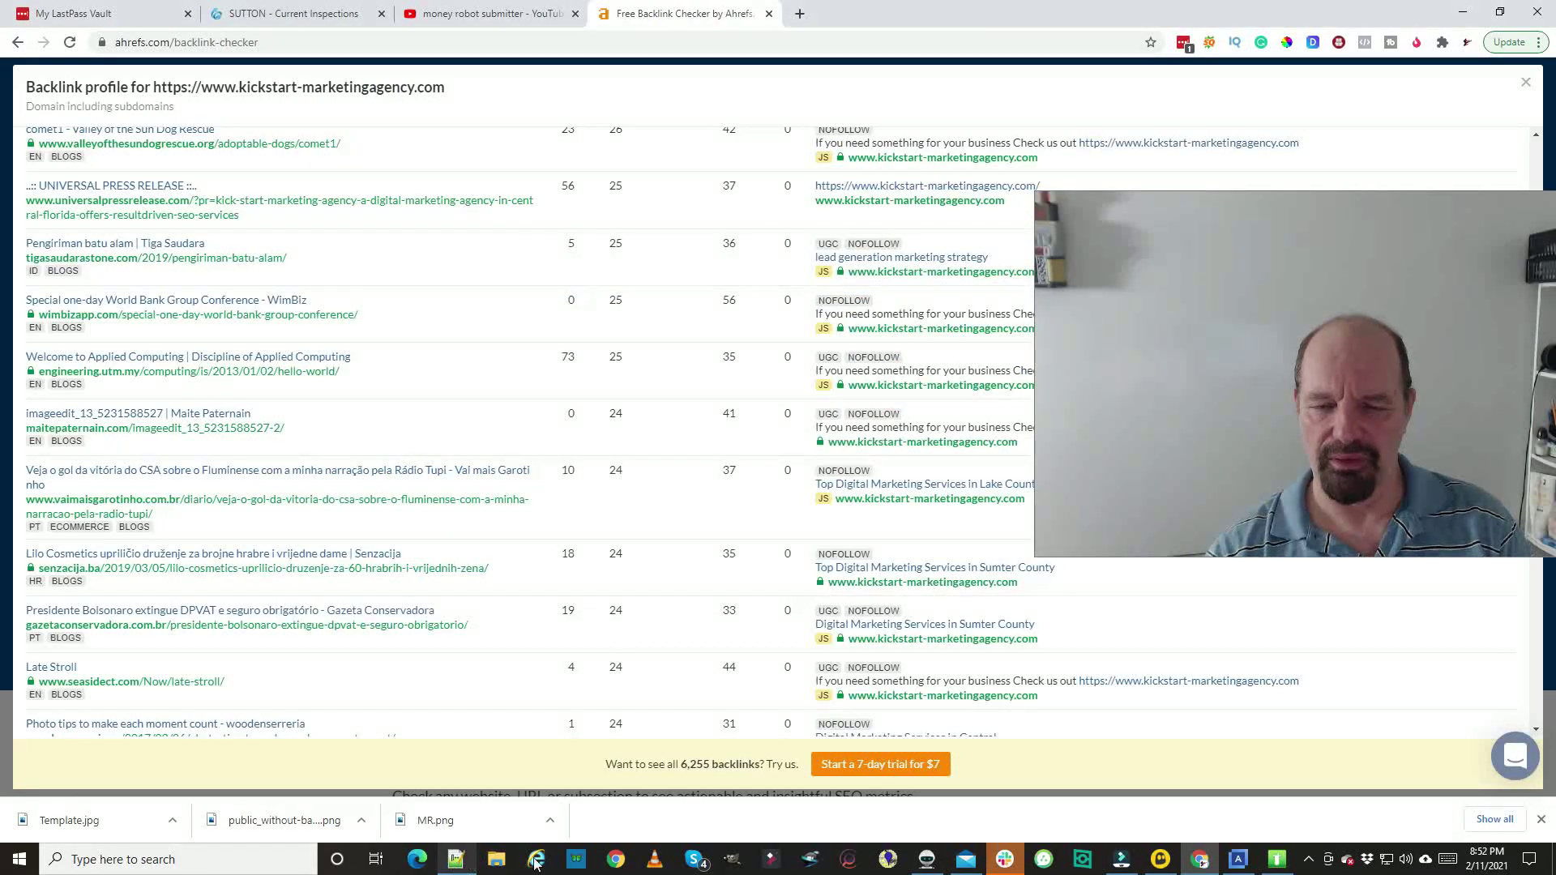
left_click(926, 859)
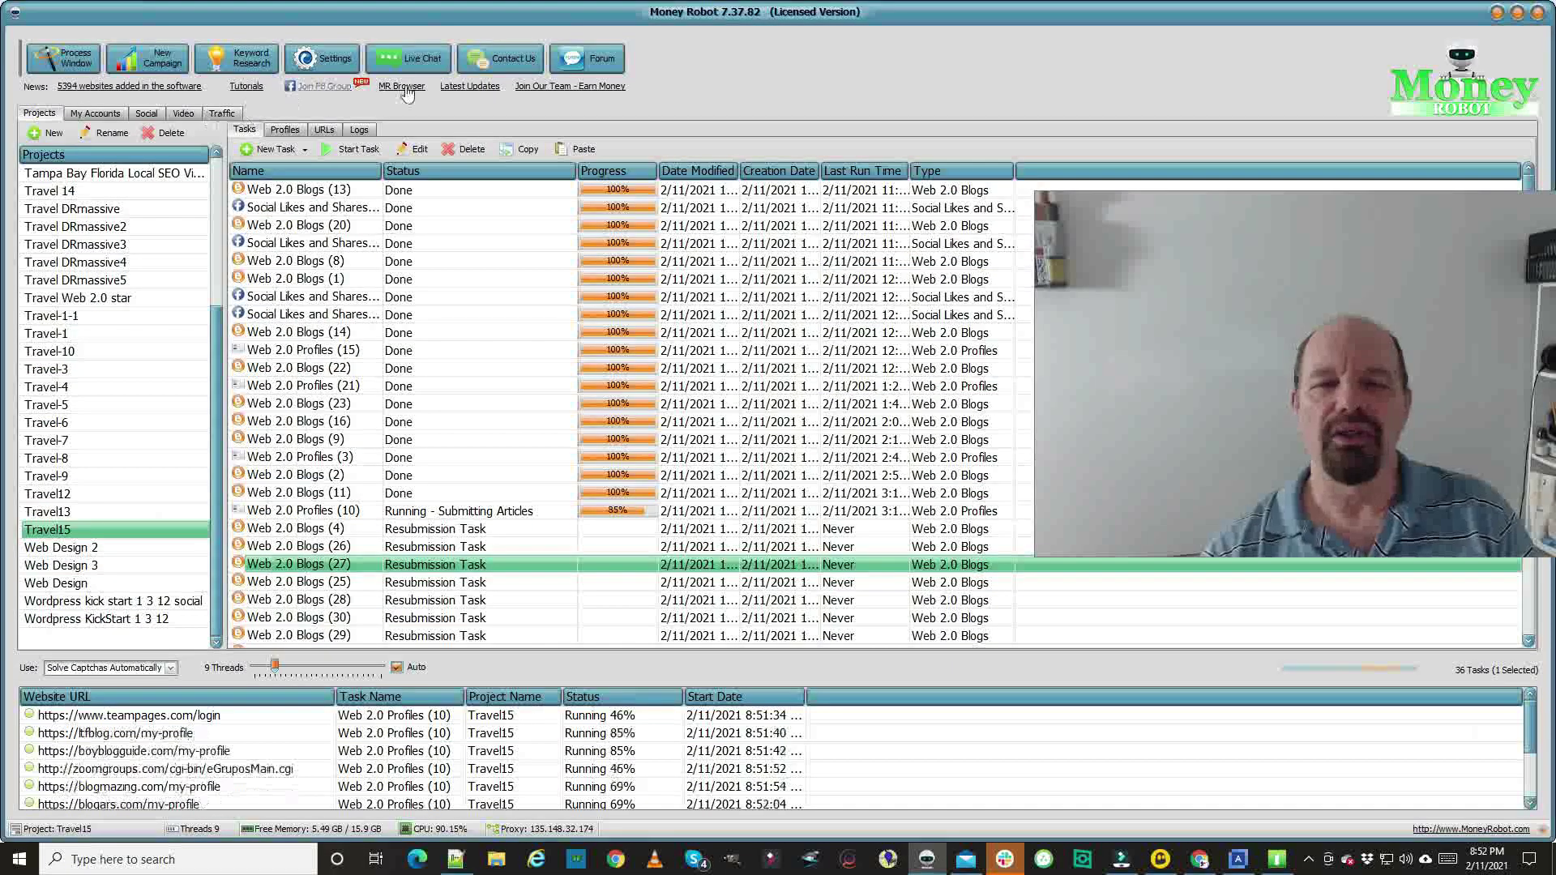
left_click(355, 93)
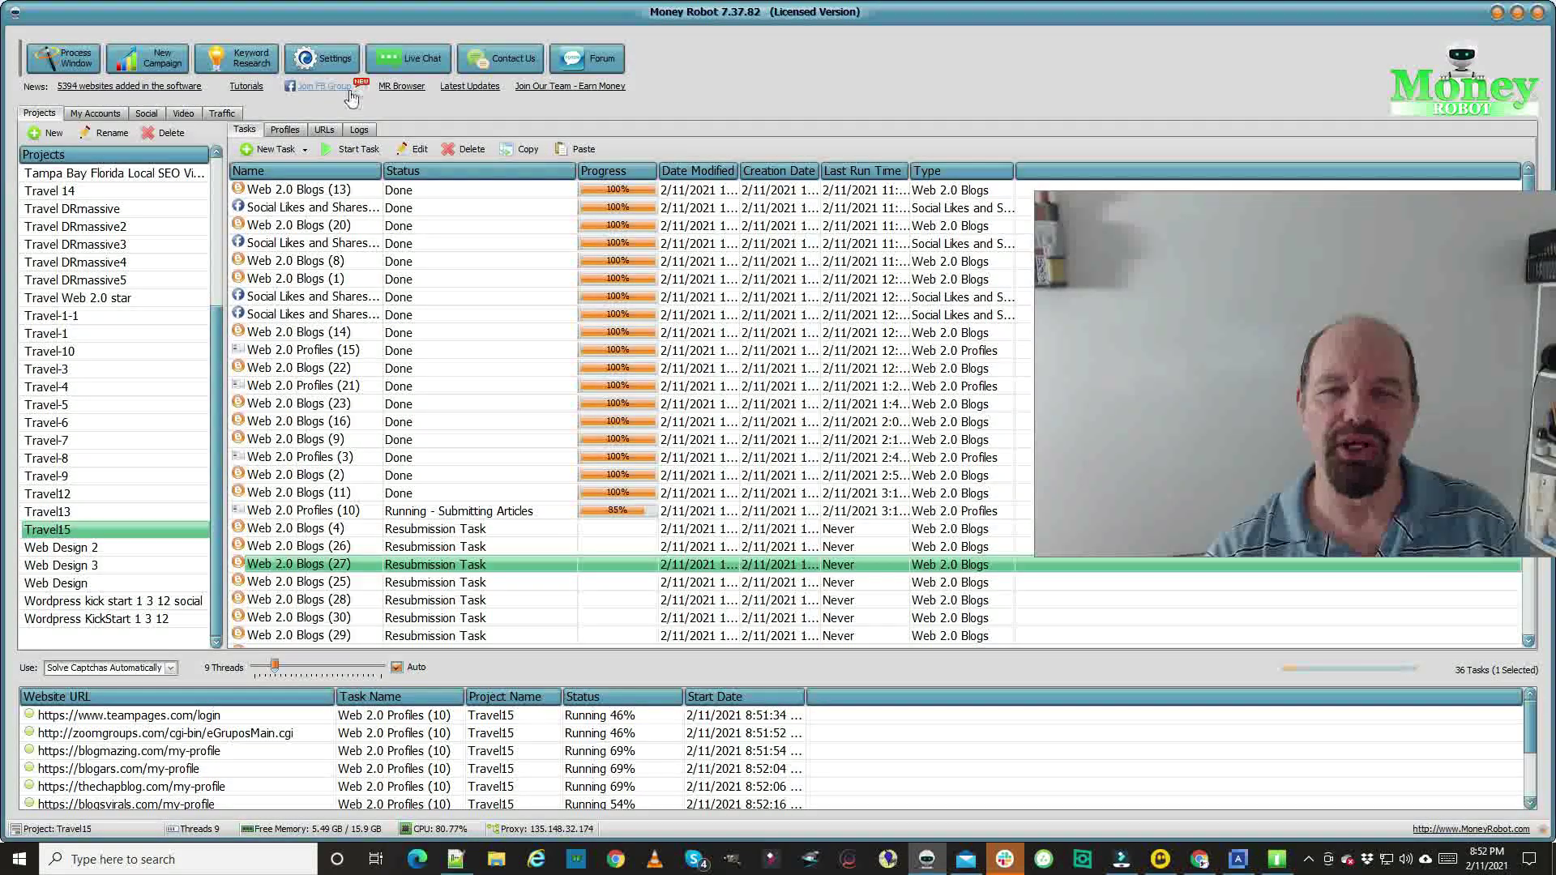
left_click(397, 87)
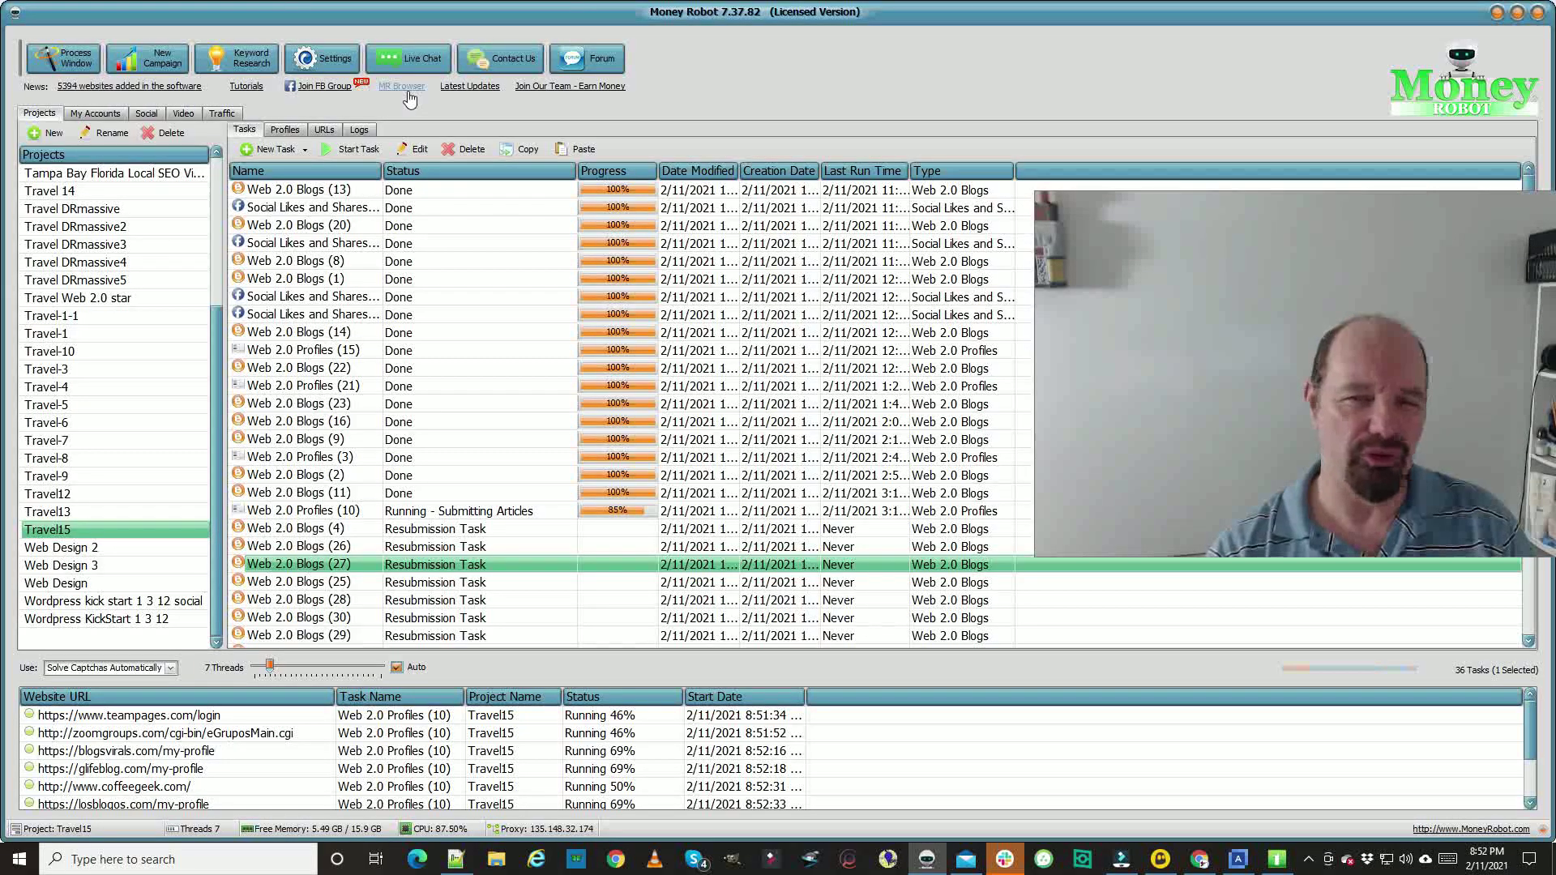
left_click(405, 87)
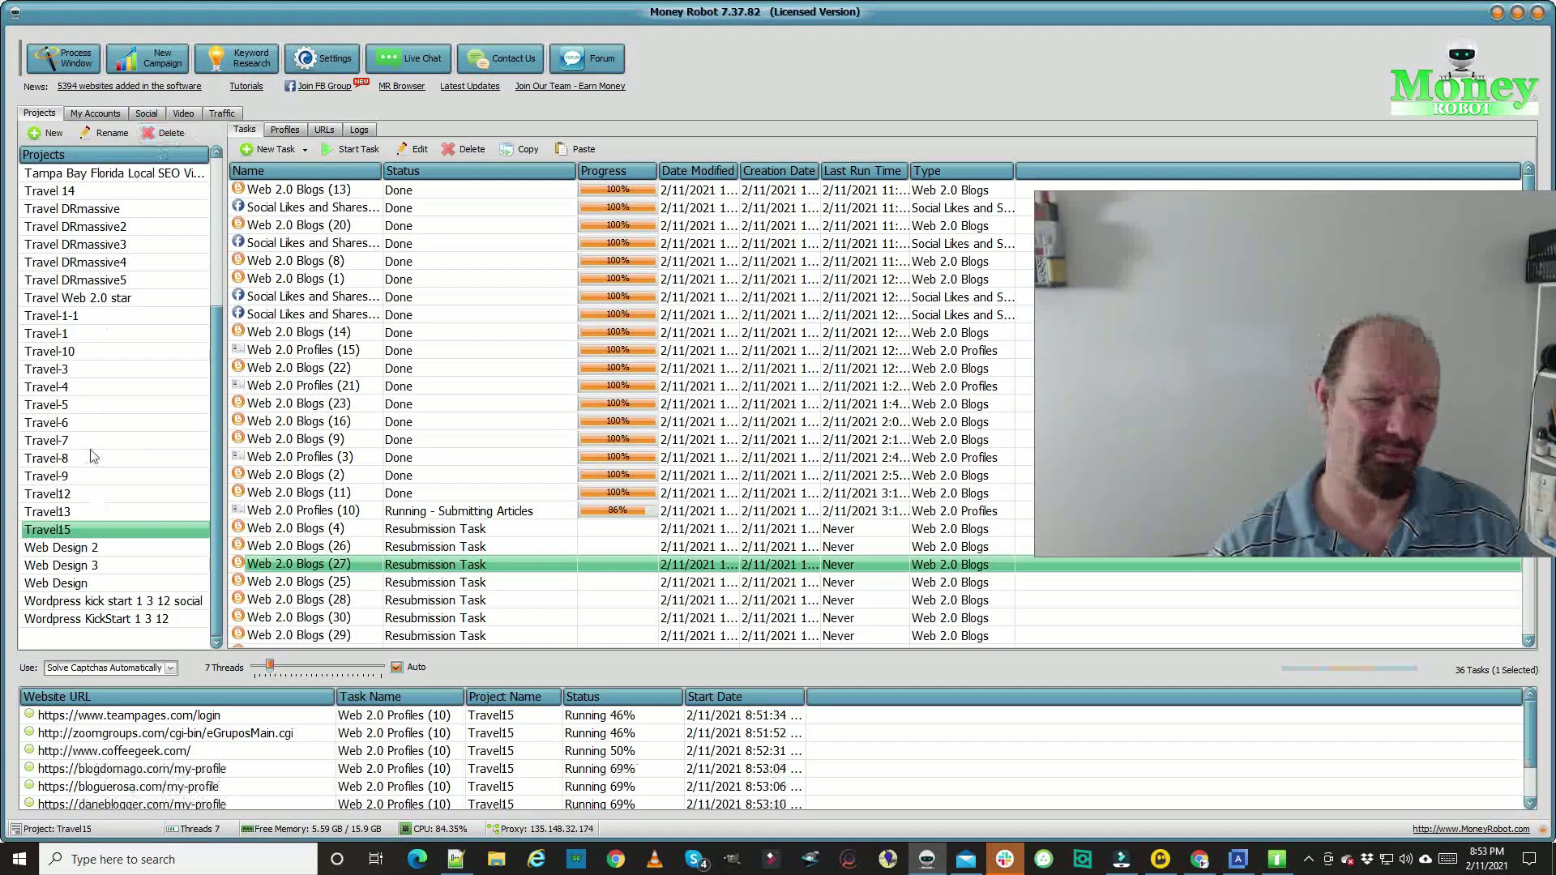
Step: Show the accounts overview and highlight the total number of accounts
left_click(95, 113)
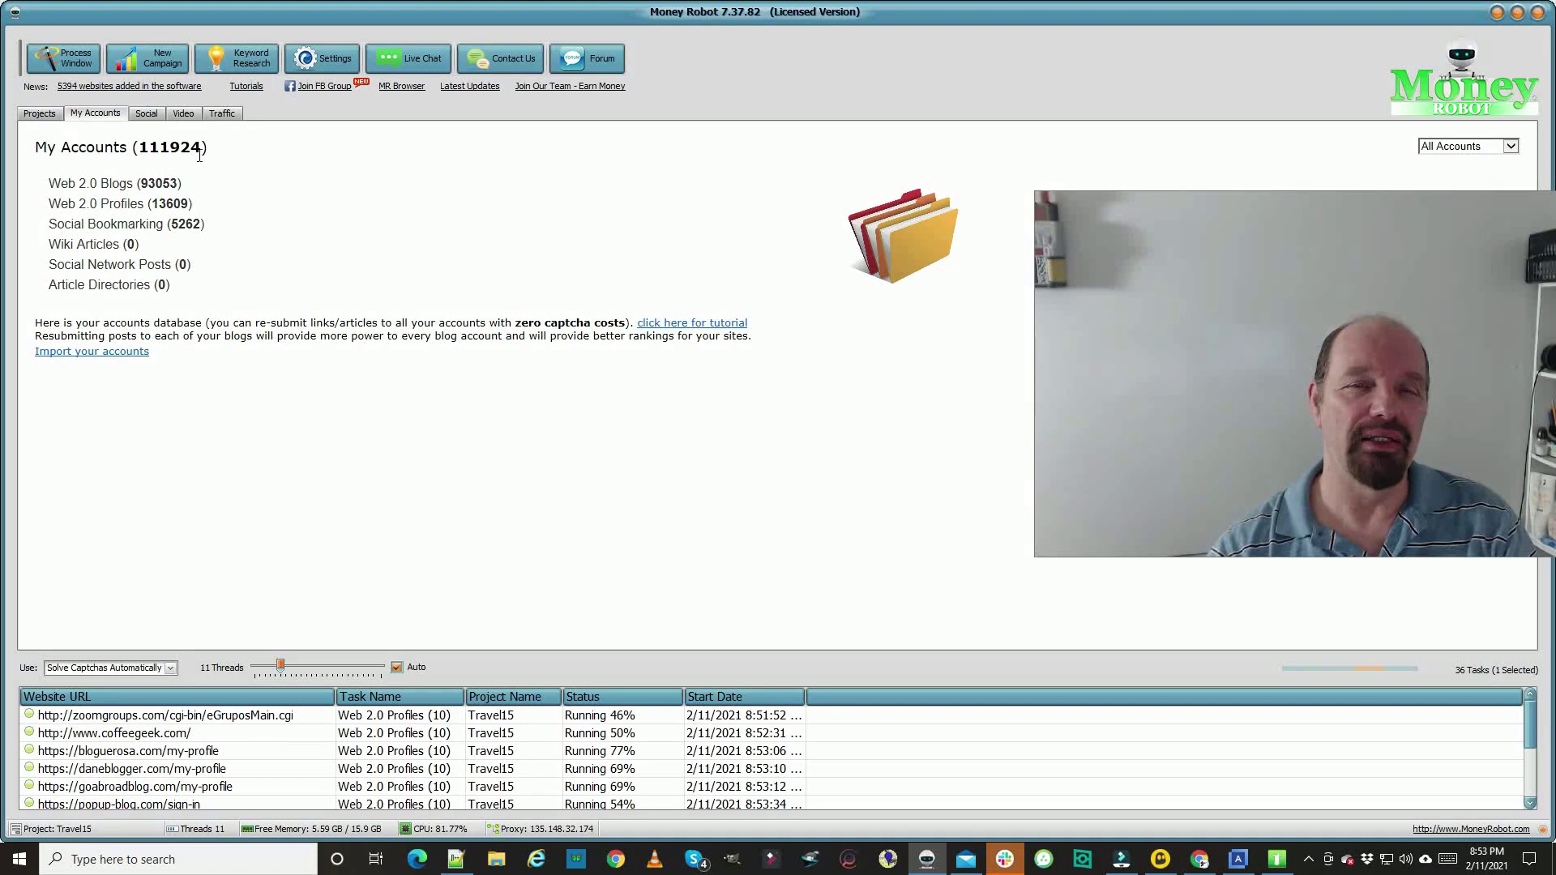
left_click_drag(209, 149, 125, 152)
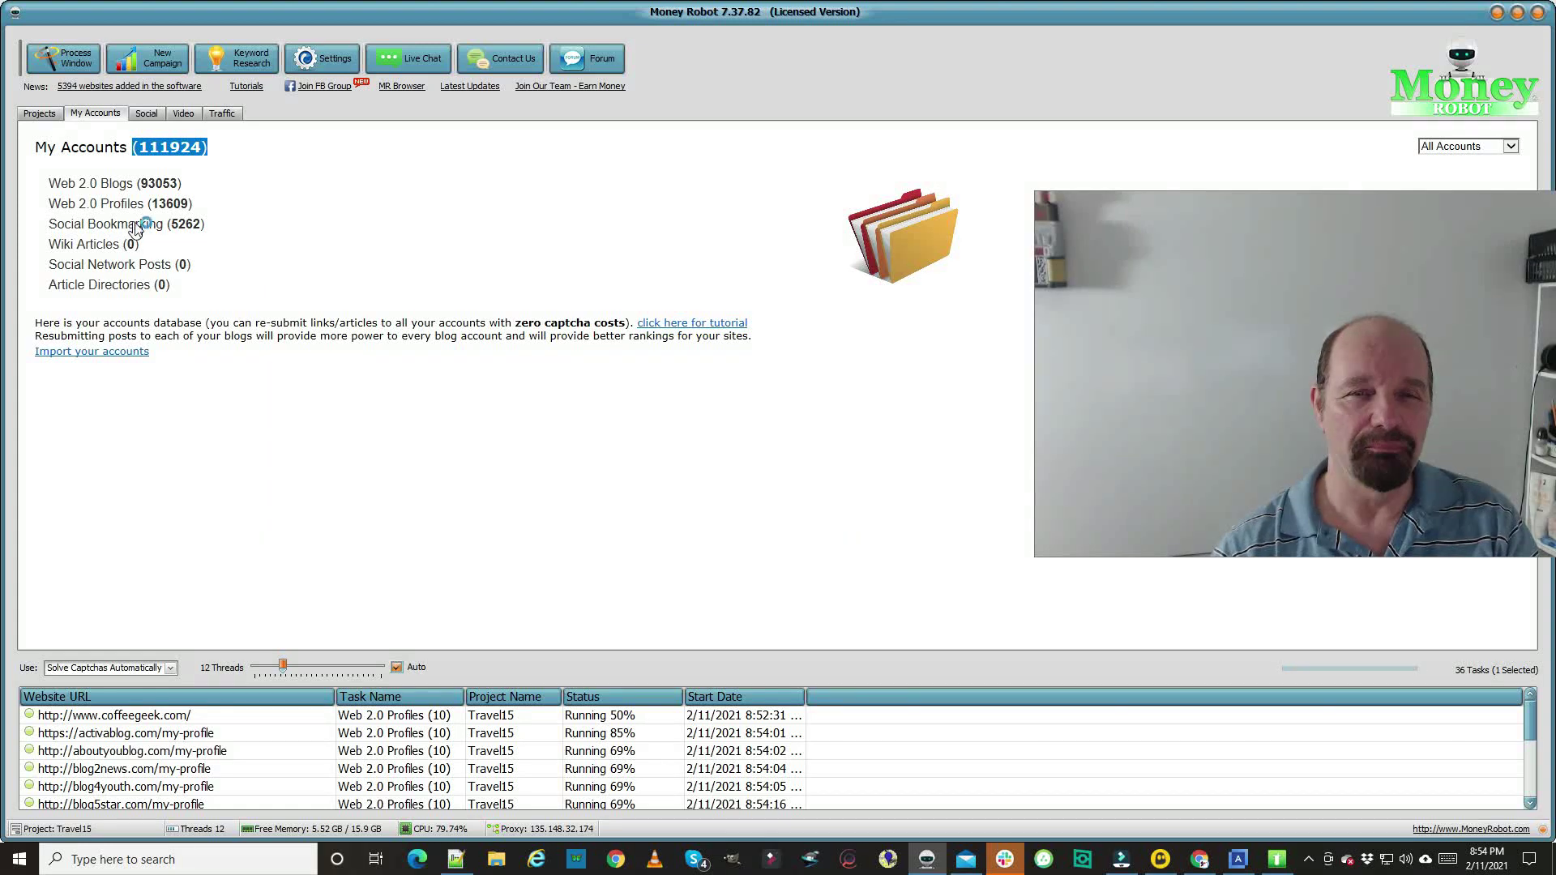
Step: Examine the list of URLs set up for social likes and shares
left_click(148, 115)
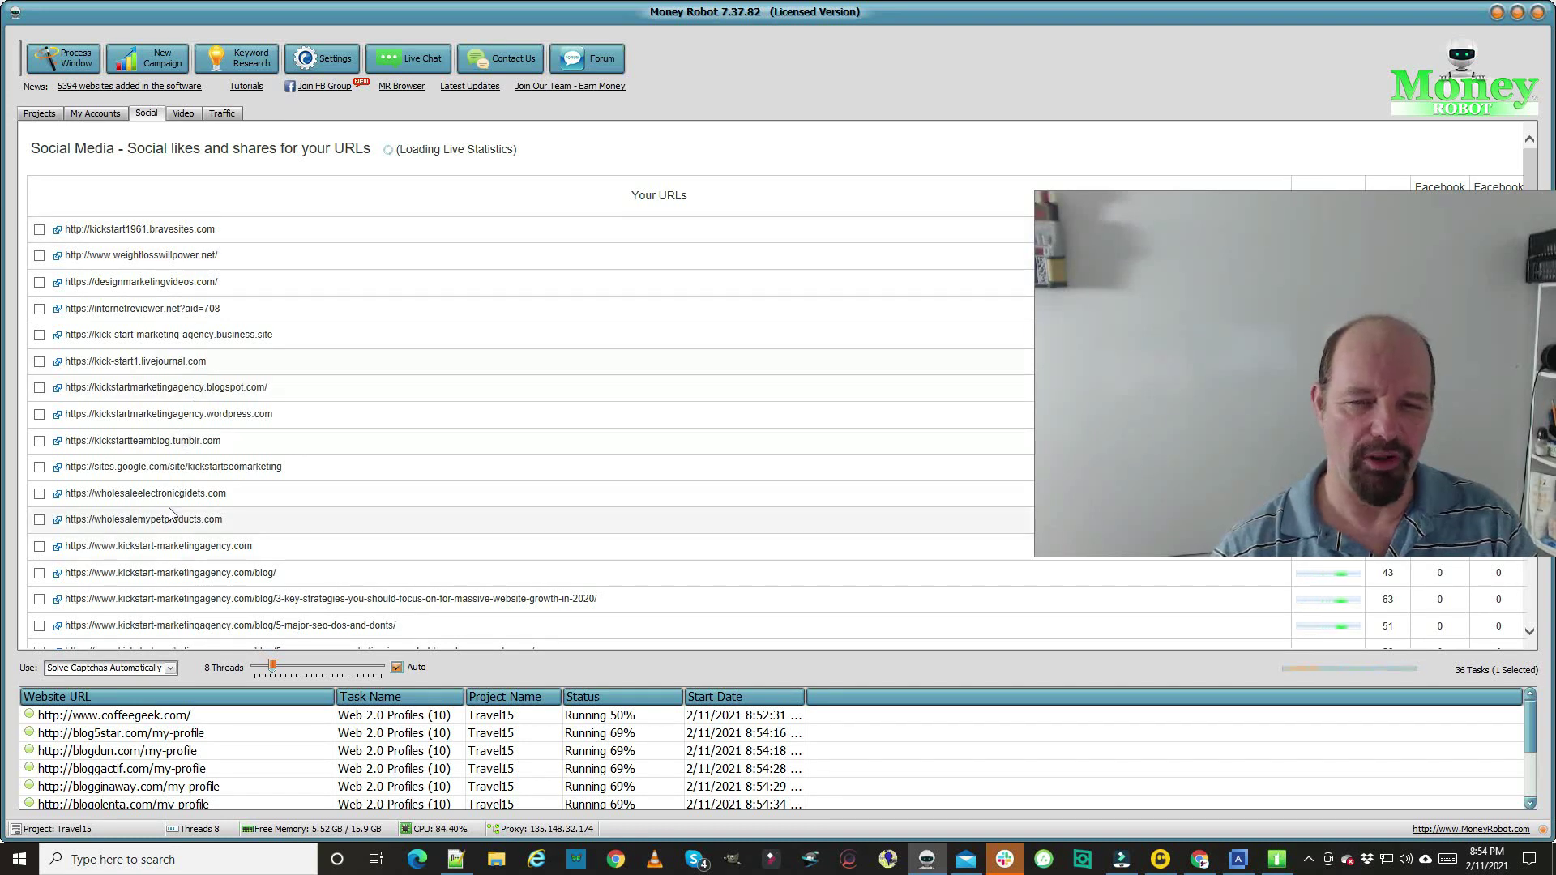
scroll(170, 512, "down", 3)
scroll(172, 509, "down", 6)
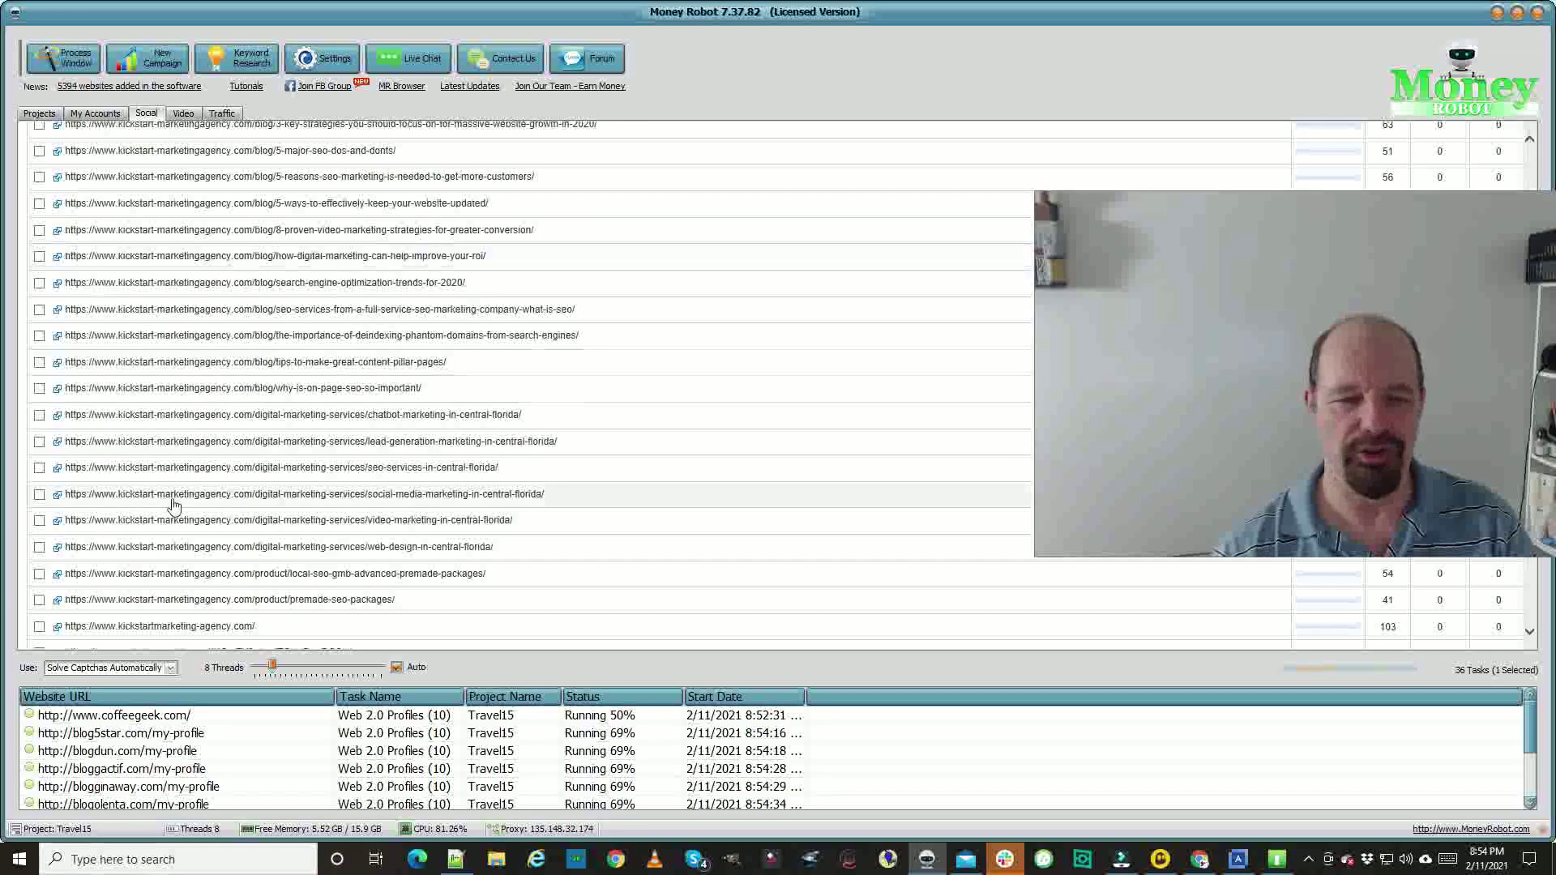
scroll(174, 498, "down", 3)
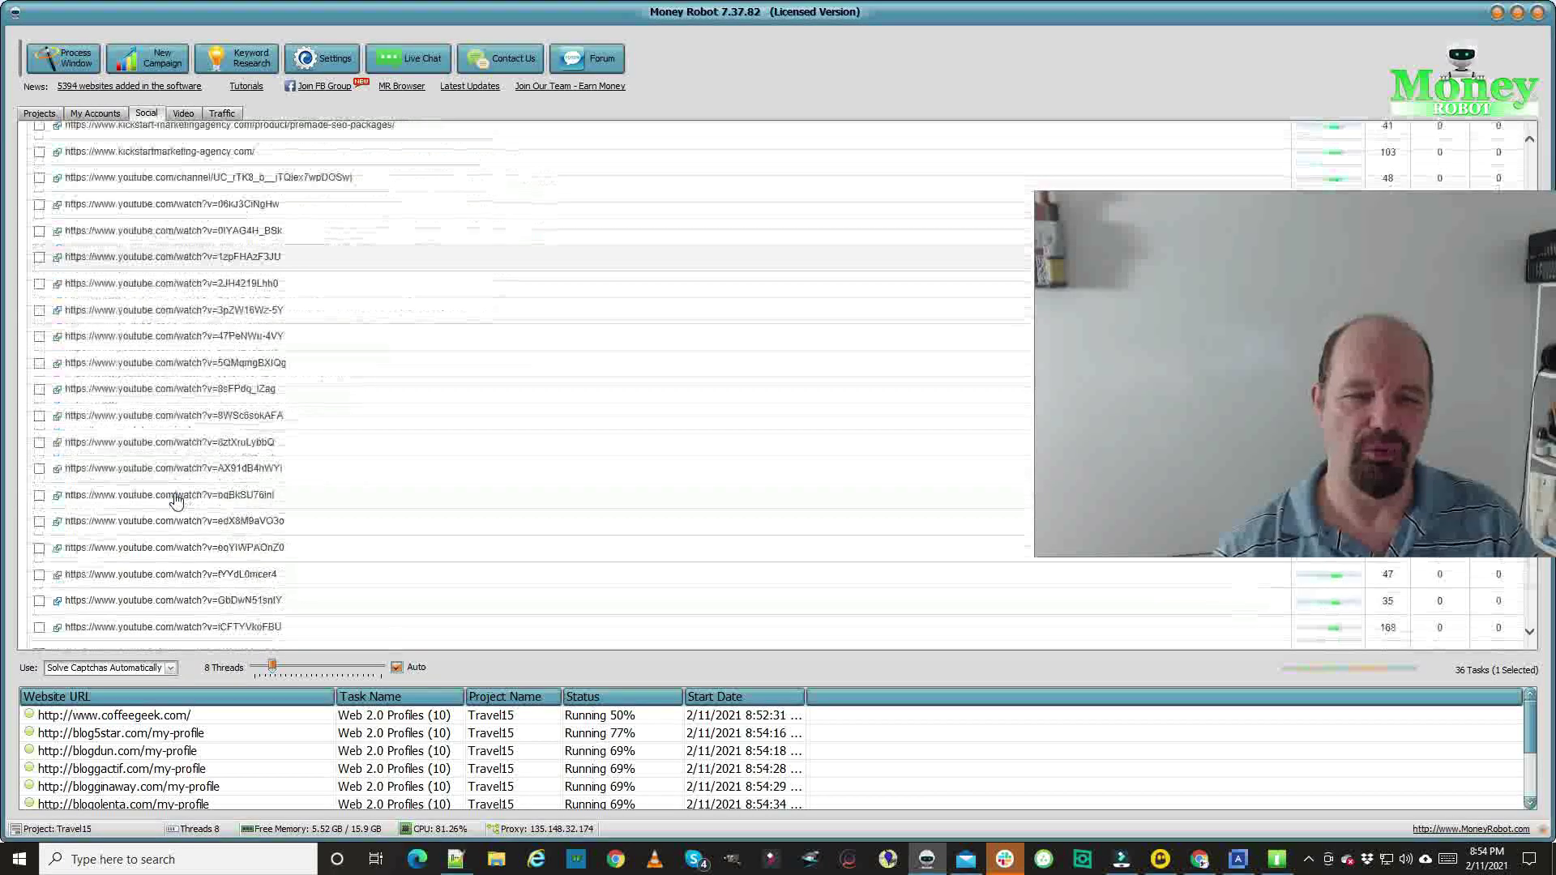
scroll(179, 487, "up", 5)
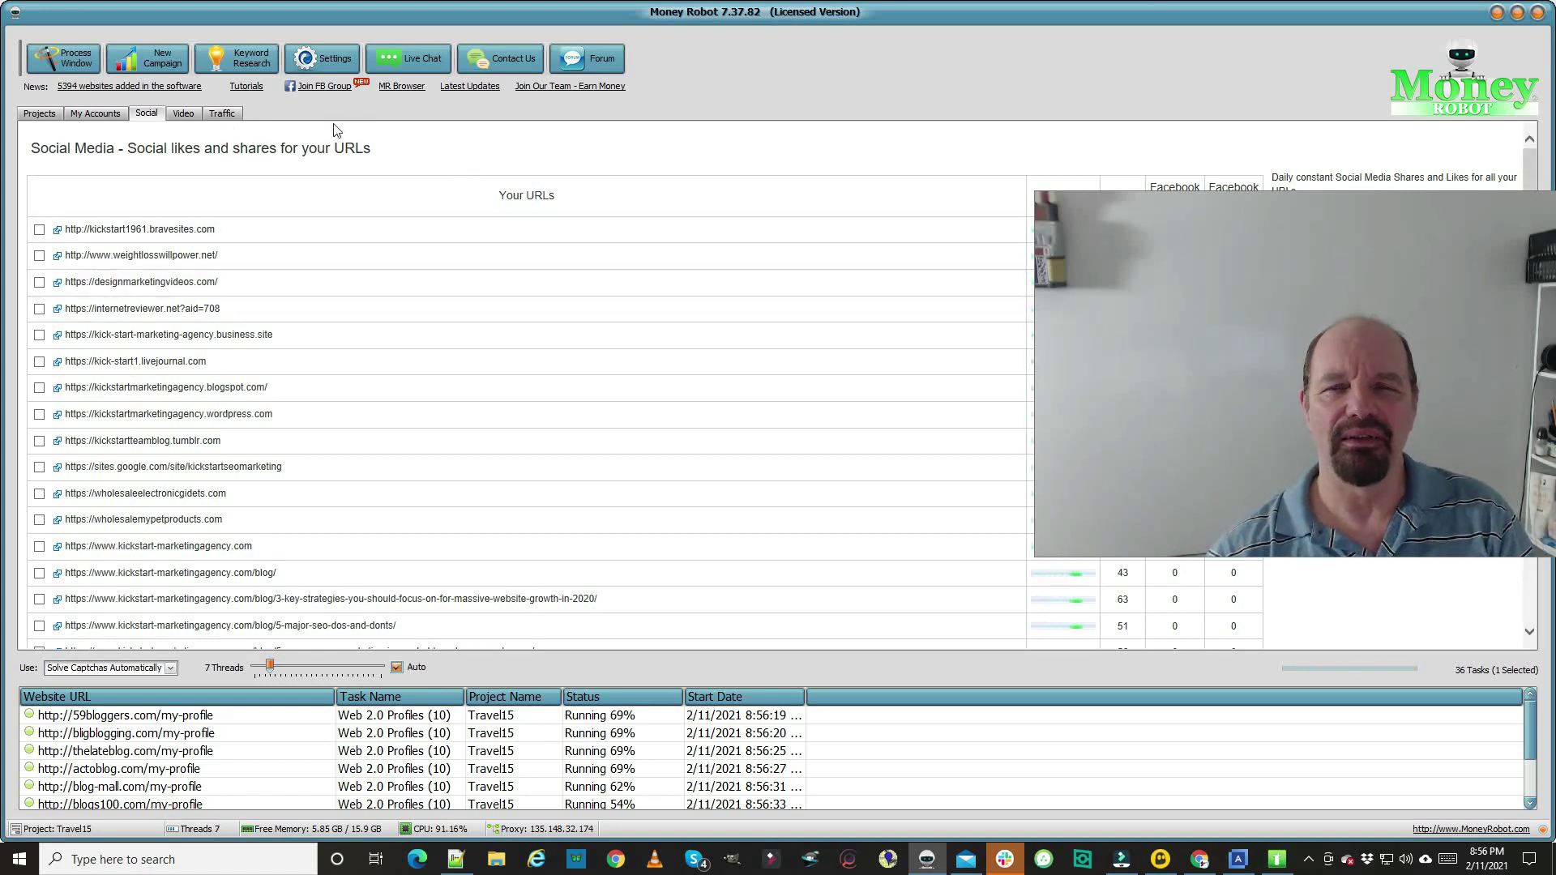
Step: Review the Travel15 project's tasks and profiles, and look back through its list of created URLs
left_click(37, 115)
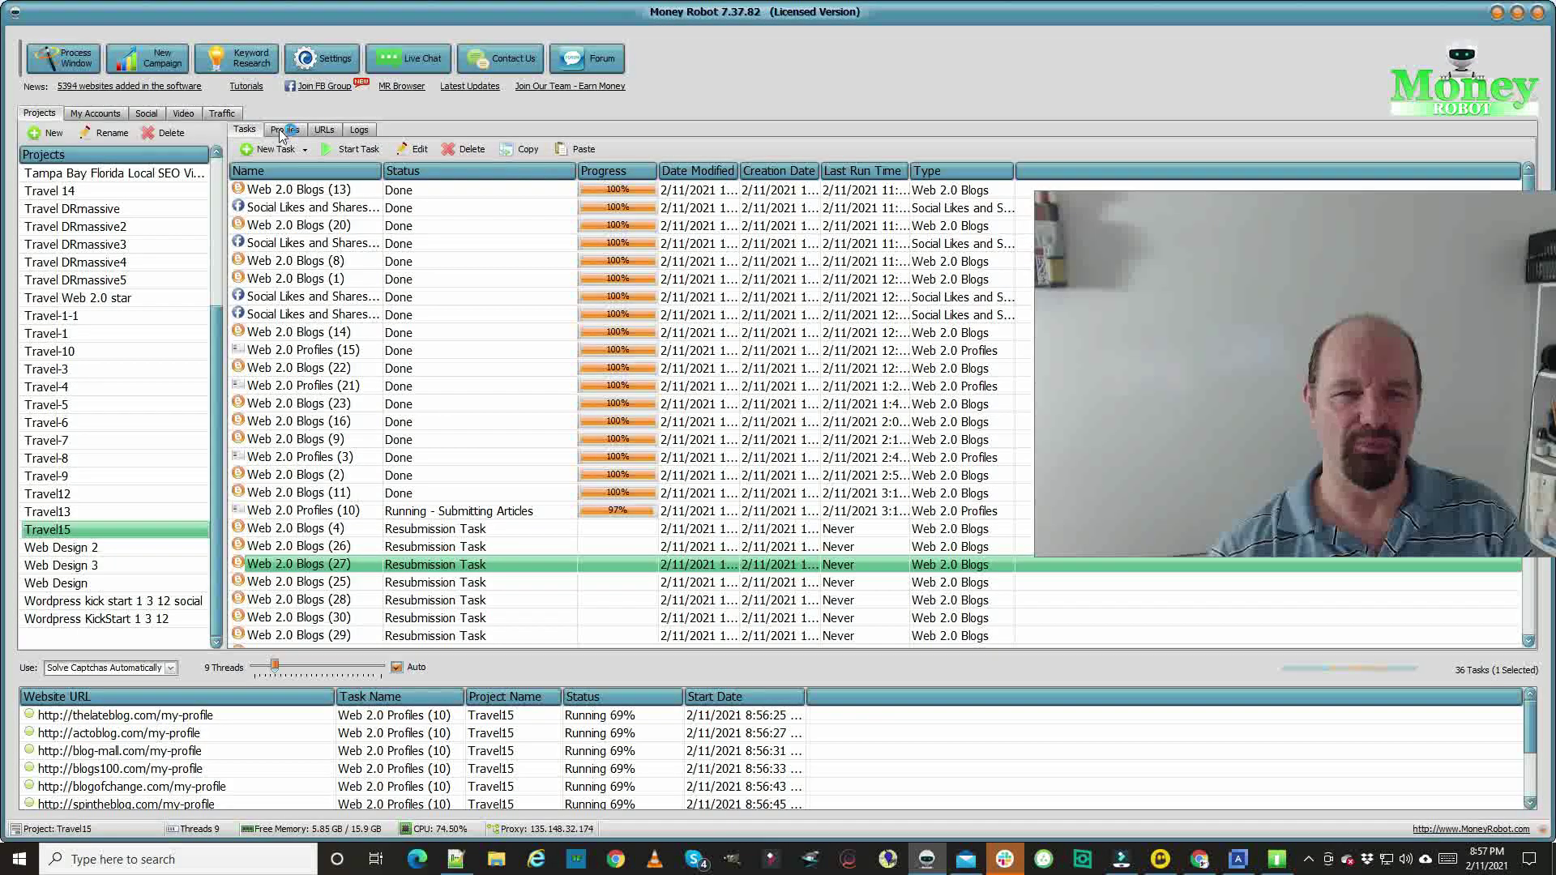
left_click(284, 131)
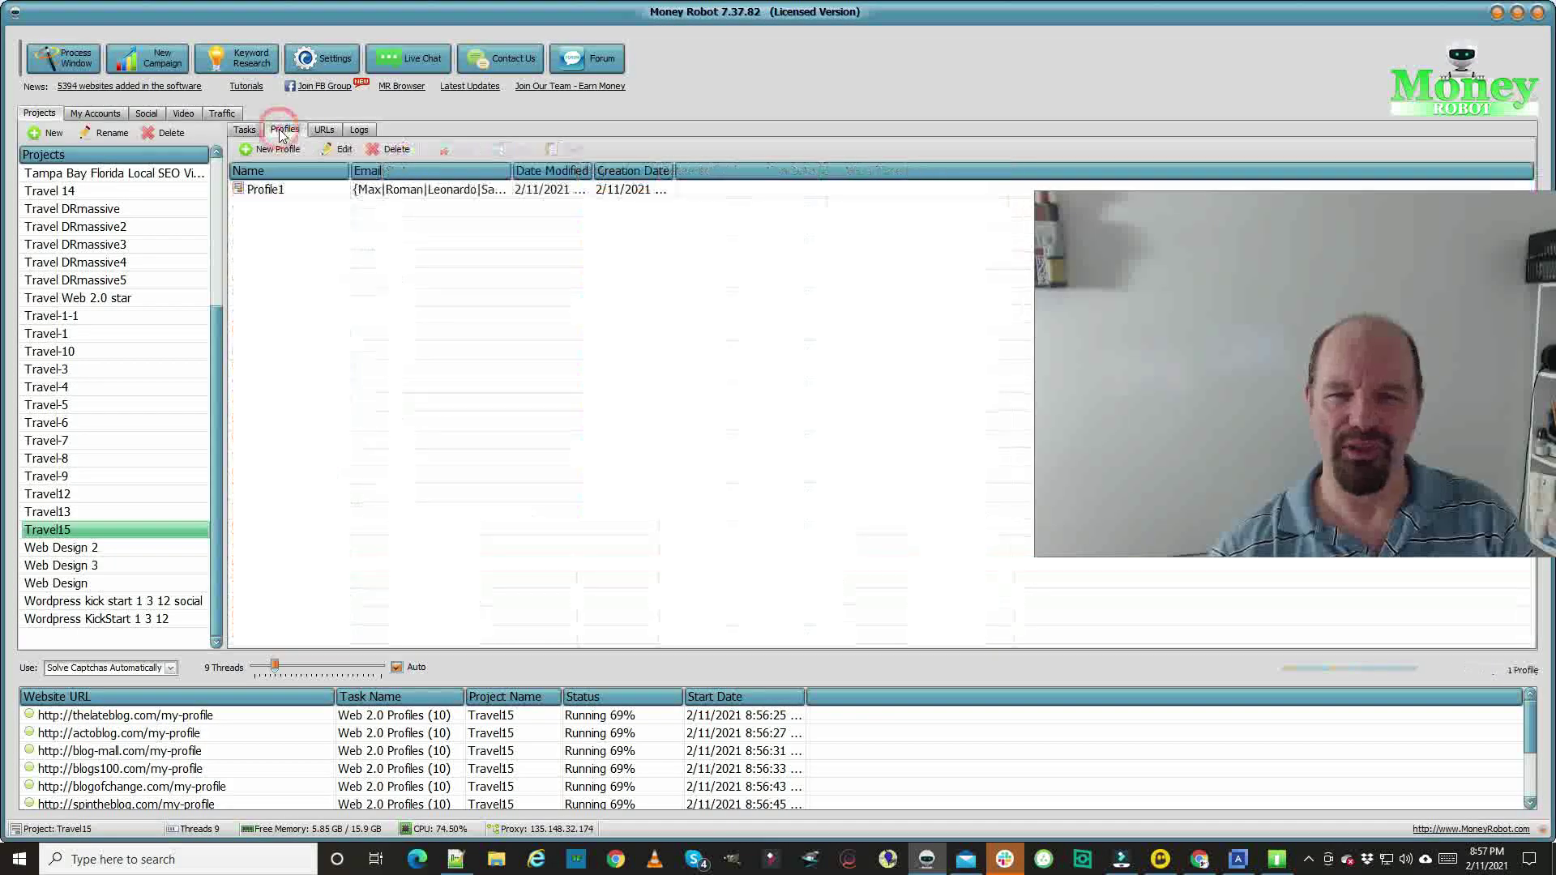
left_click(323, 130)
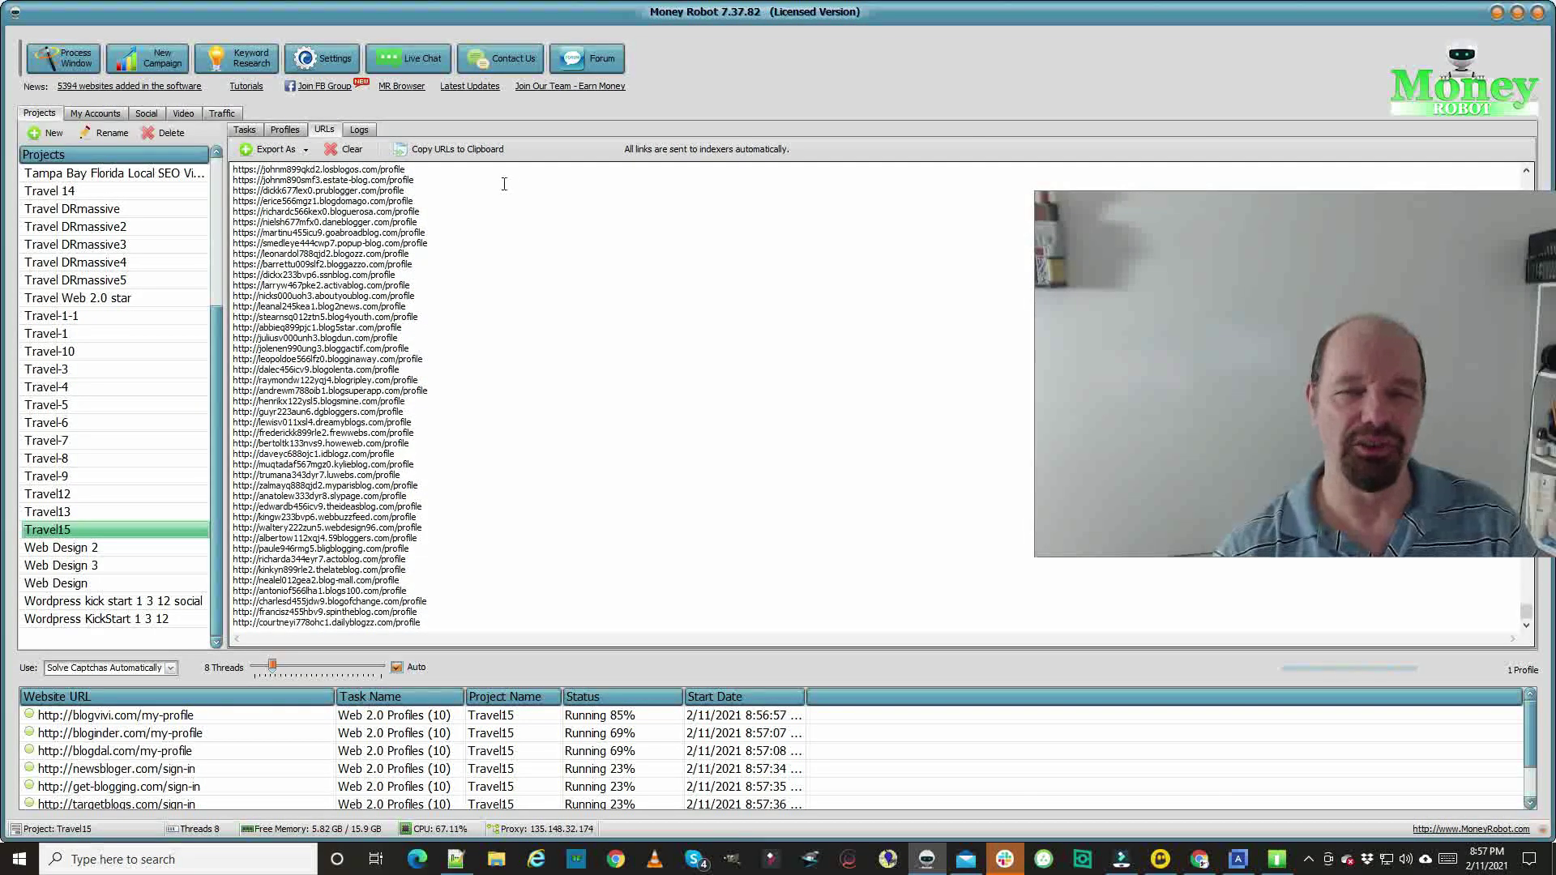
scroll(531, 392, "up", 11)
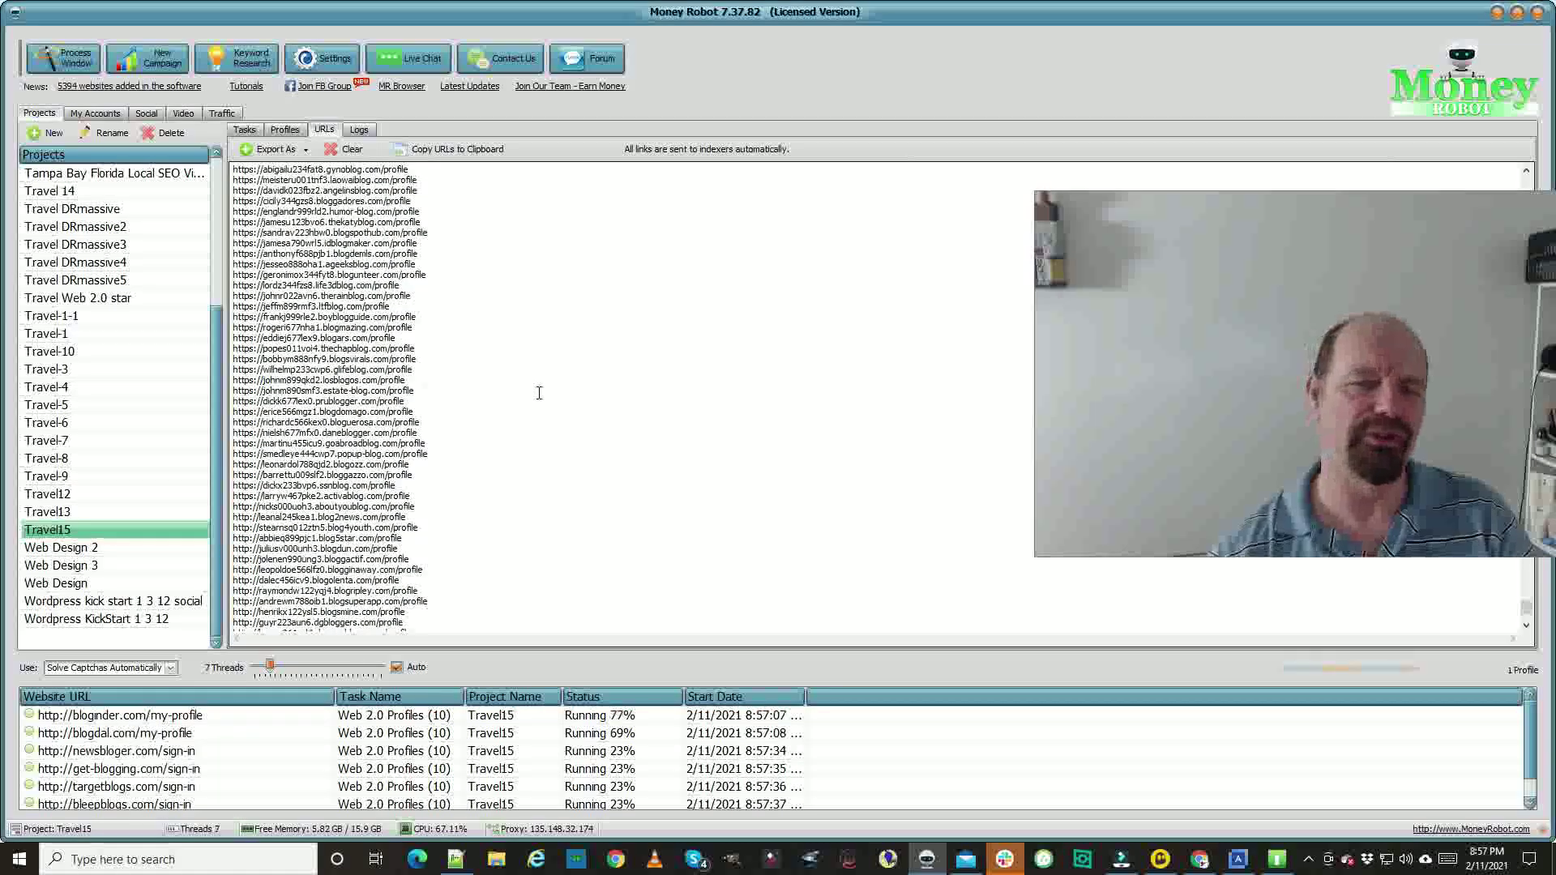
scroll(539, 393, "up", 14)
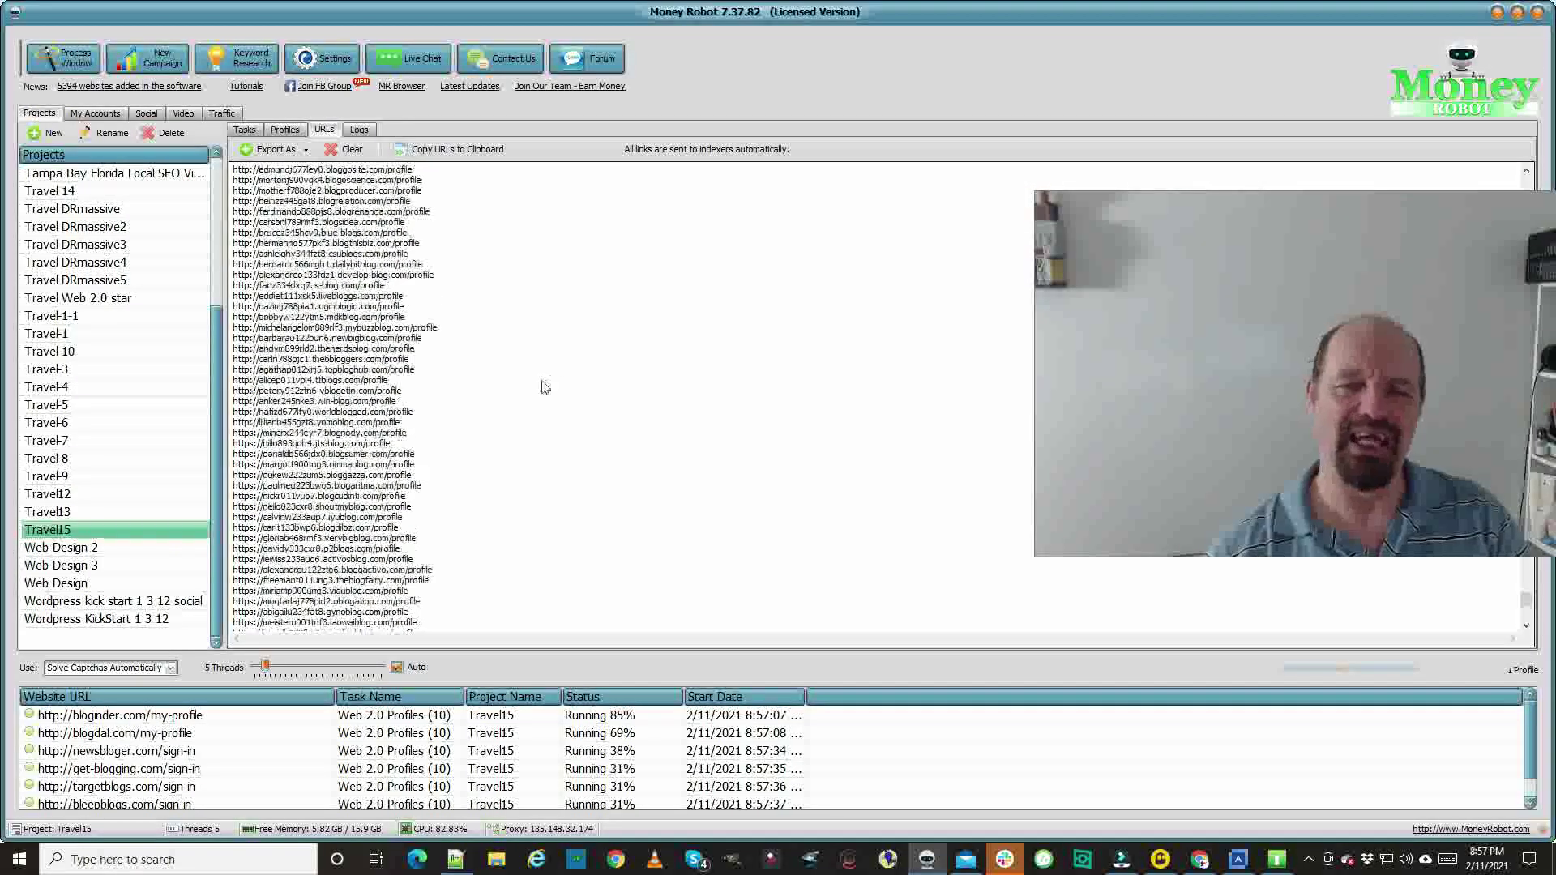
scroll(545, 378, "up", 8)
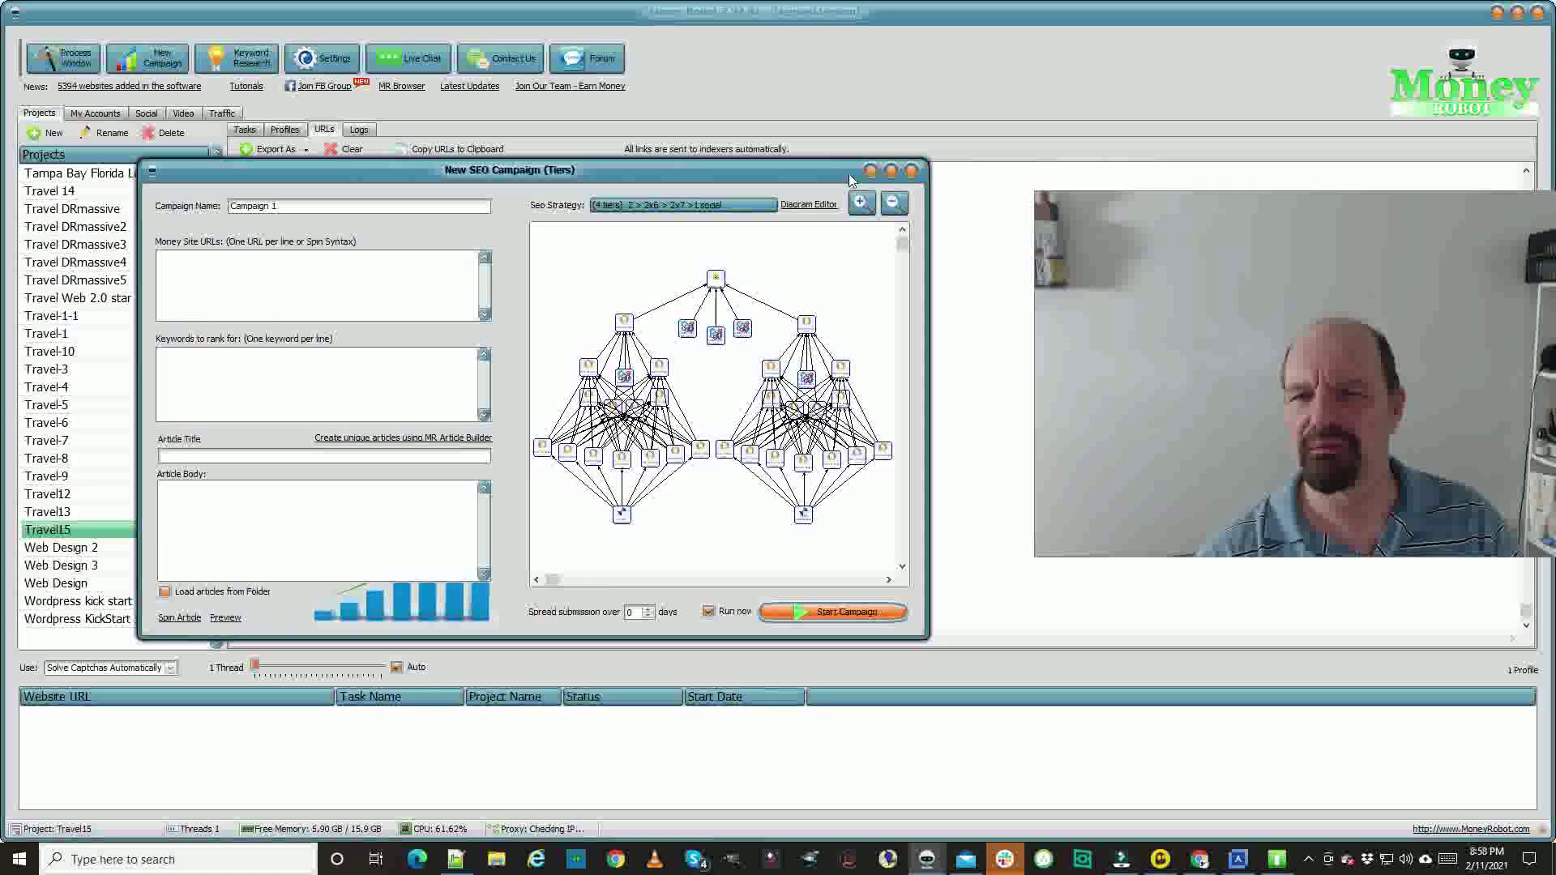
Step: Preview the "DR Massive sites 12>24 + 2 social signs" strategy for a new SEO campaign and close the setup without starting it
left_click(738, 206)
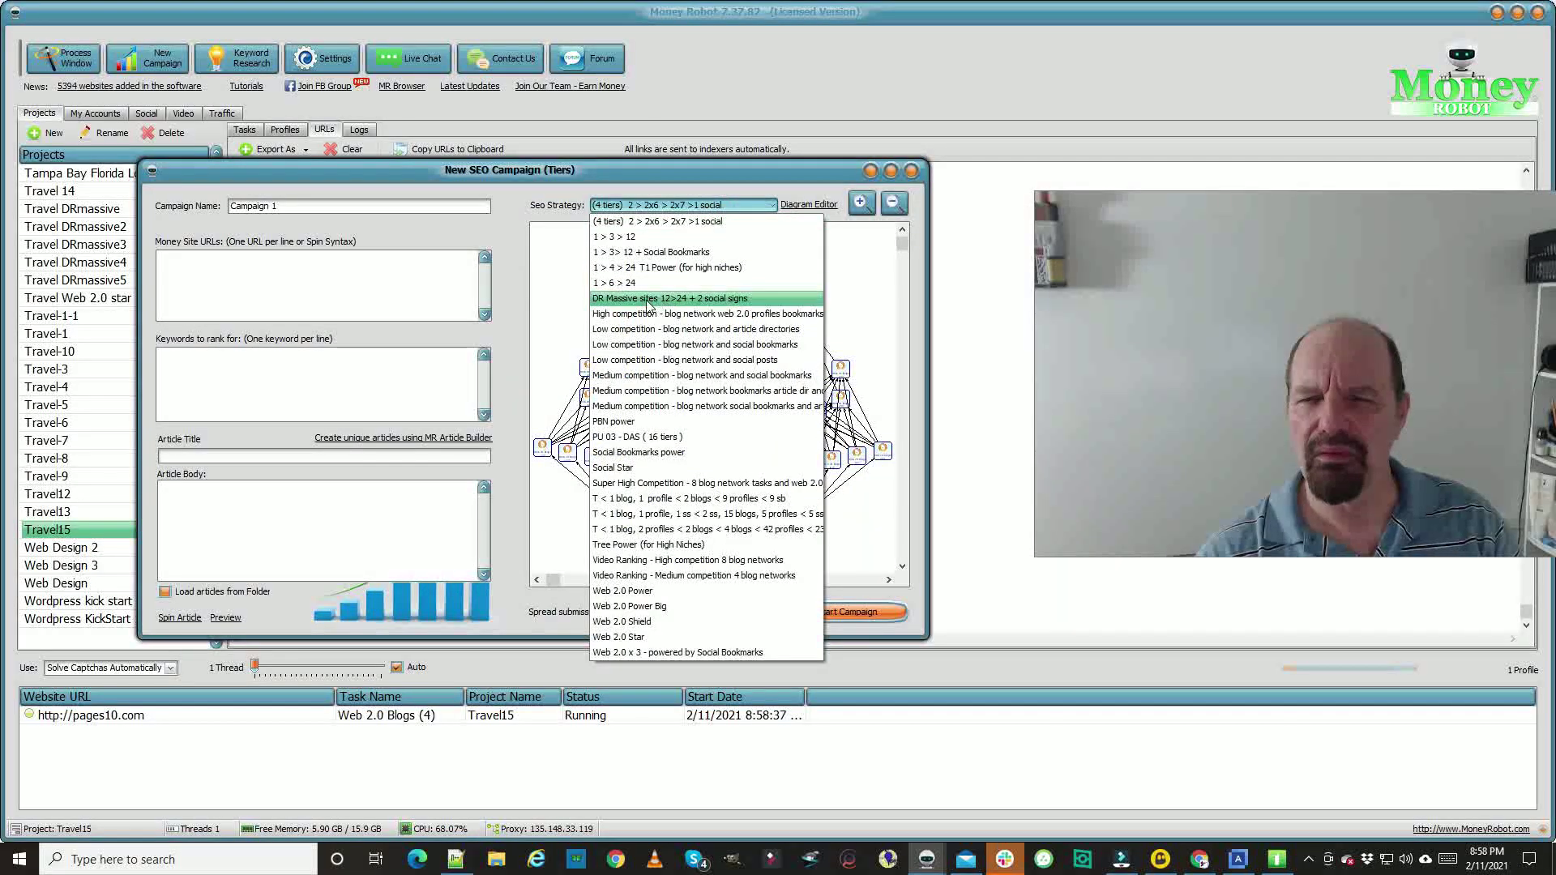
left_click(721, 298)
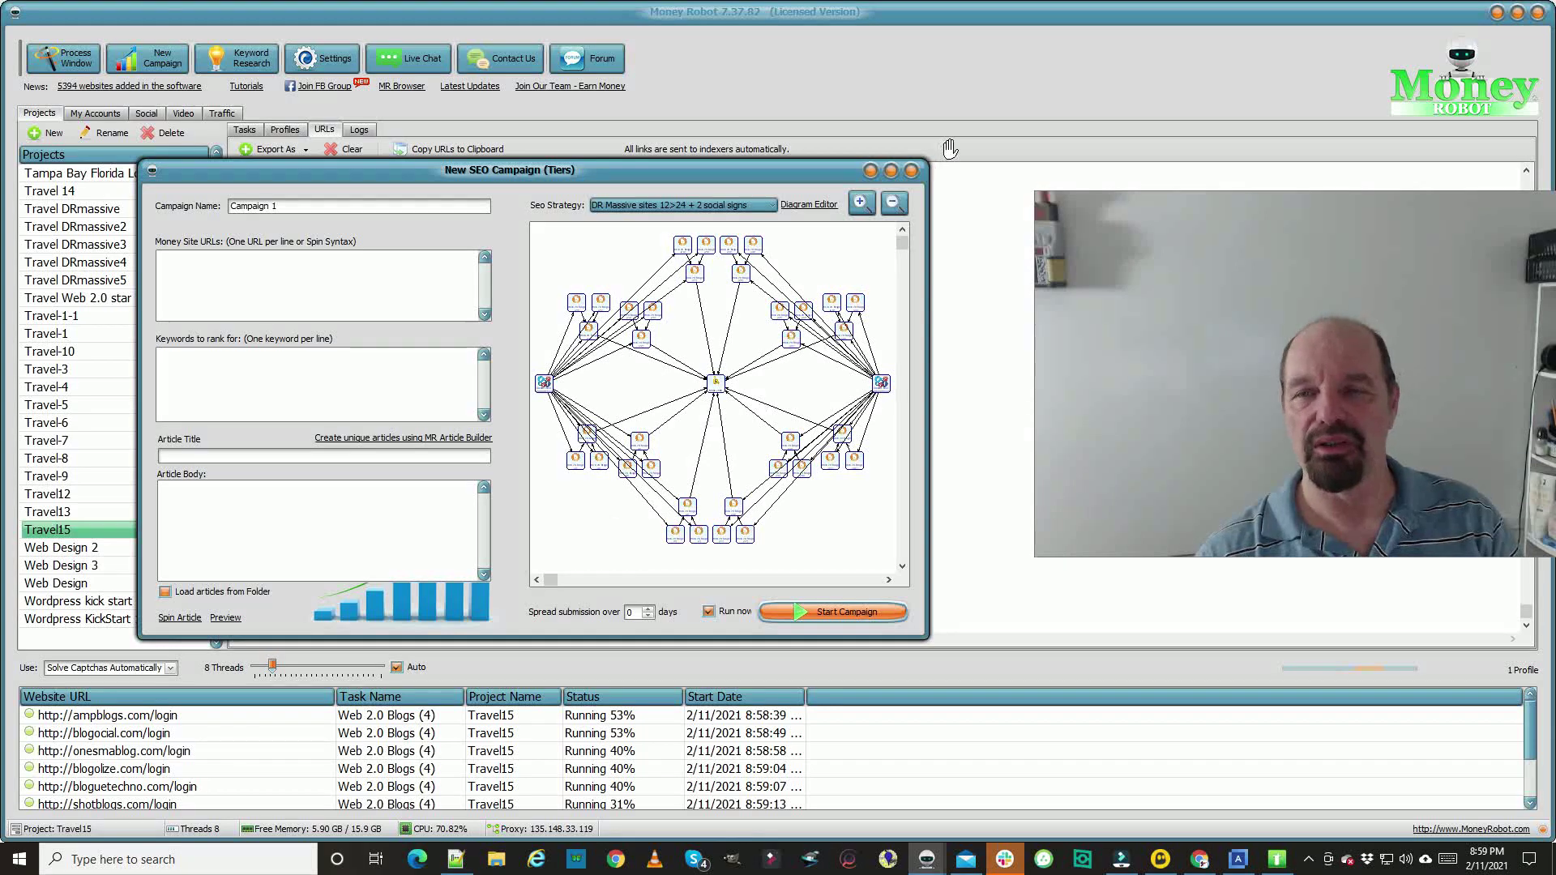
left_click(910, 170)
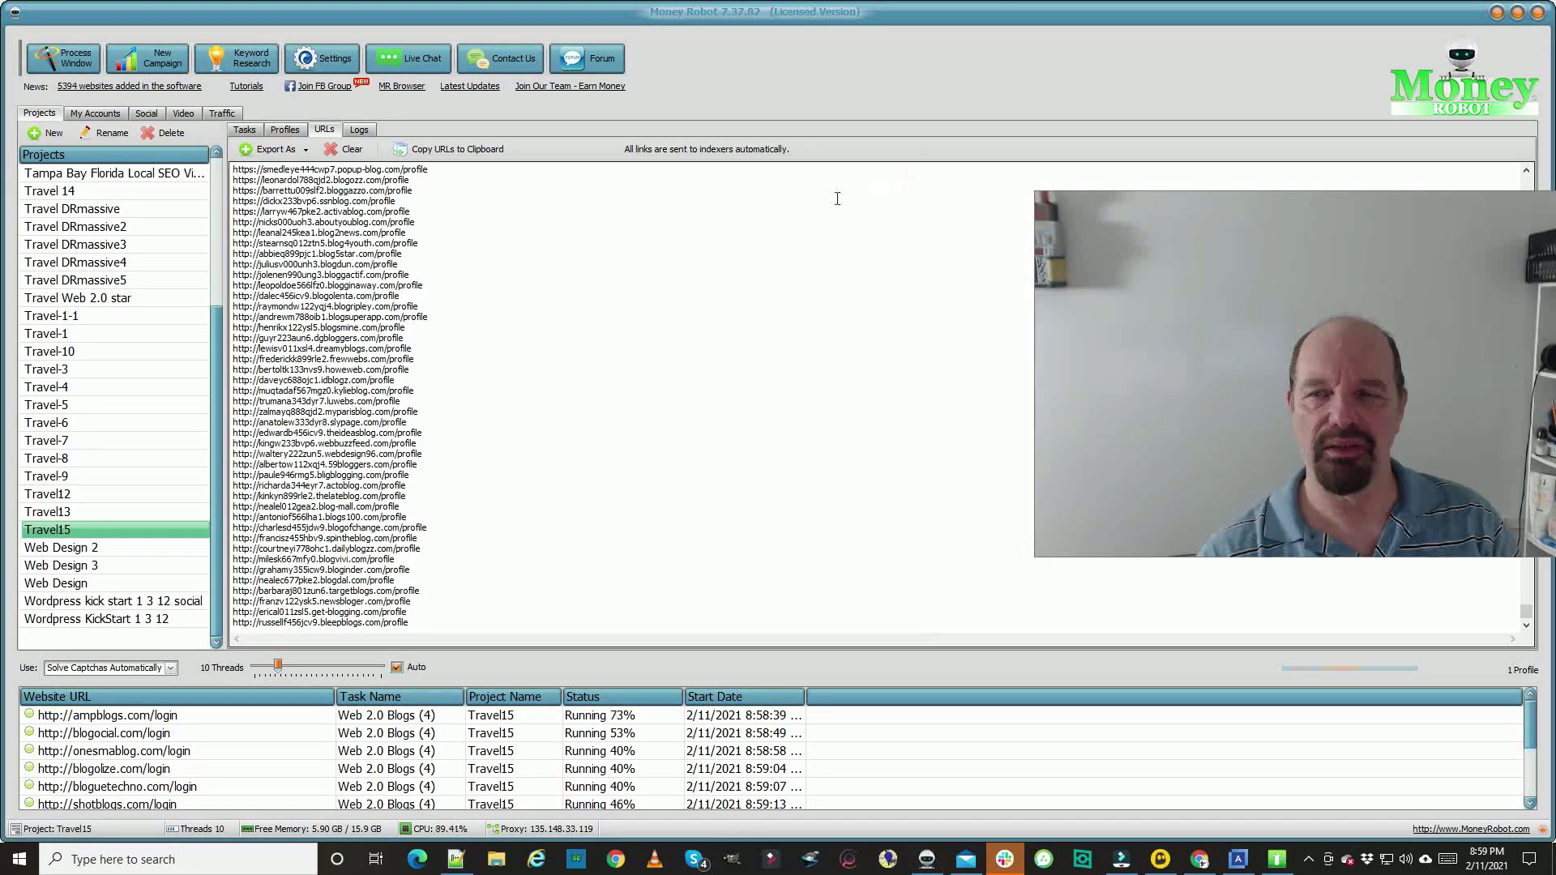
Step: Look through the log of past project activity
left_click(359, 131)
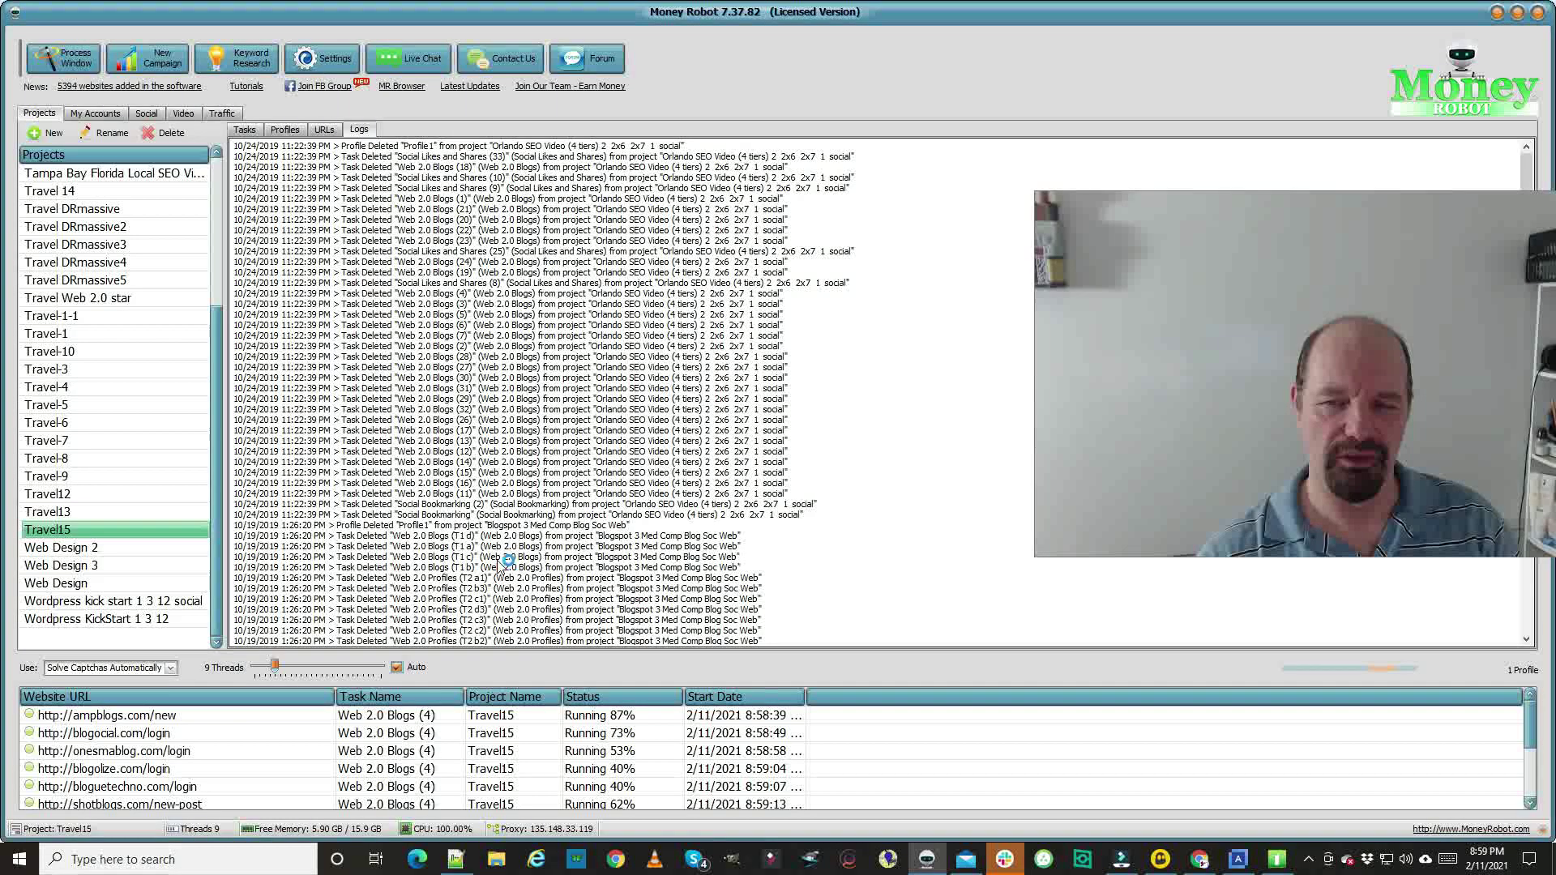
scroll(506, 559, "down", 8)
scroll(547, 454, "up", 8)
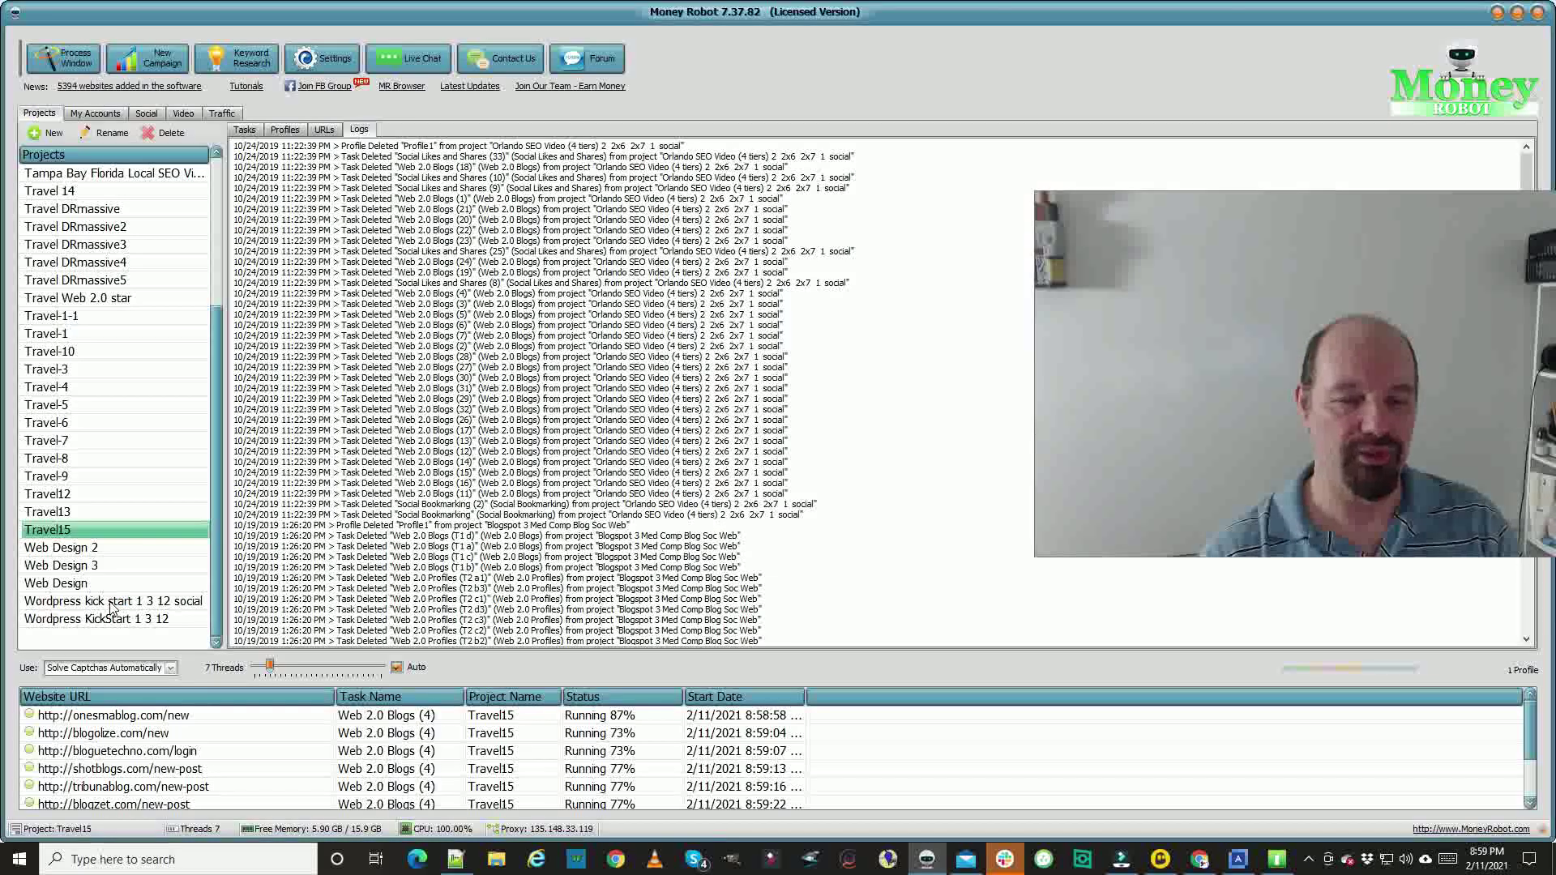
Step: Show the management options for the project "Wordpress kick start 1 3 12 social" and dismiss them without choosing one
right_click(114, 605)
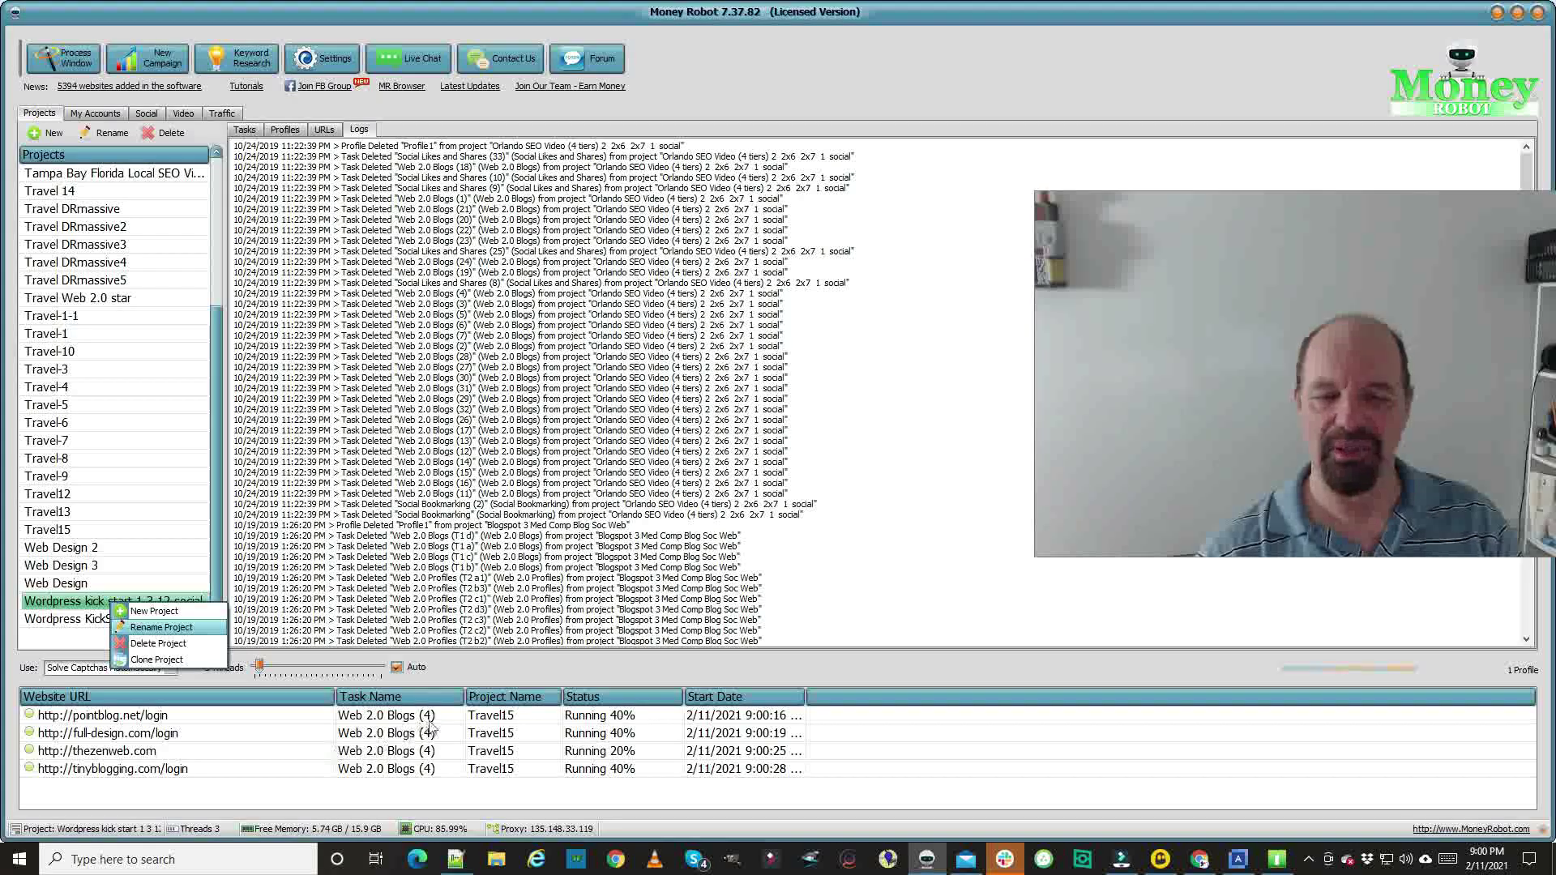
left_click(27, 721)
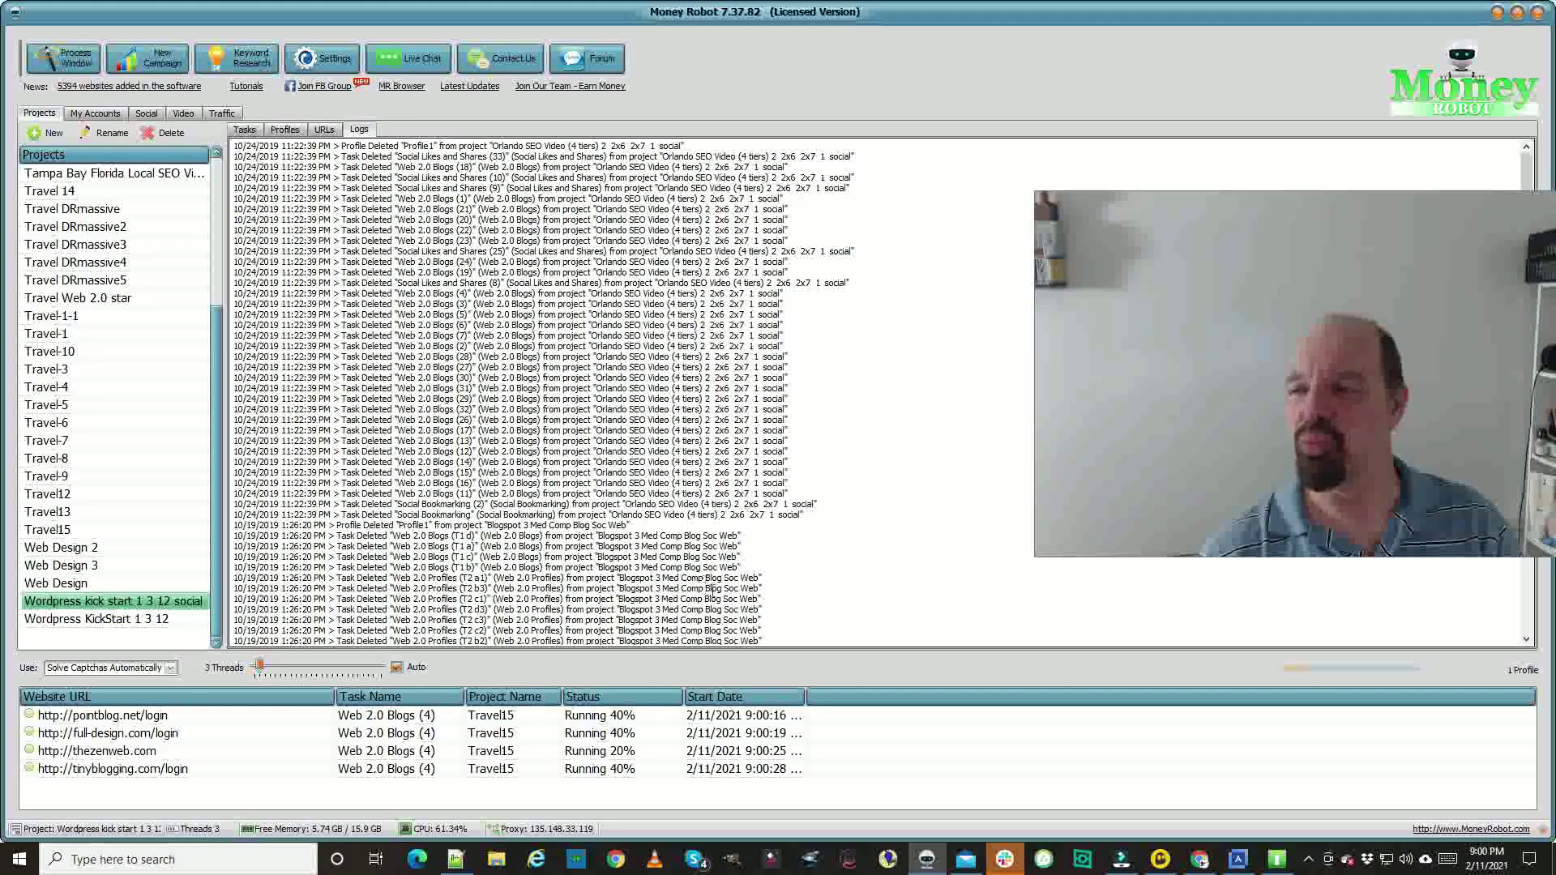